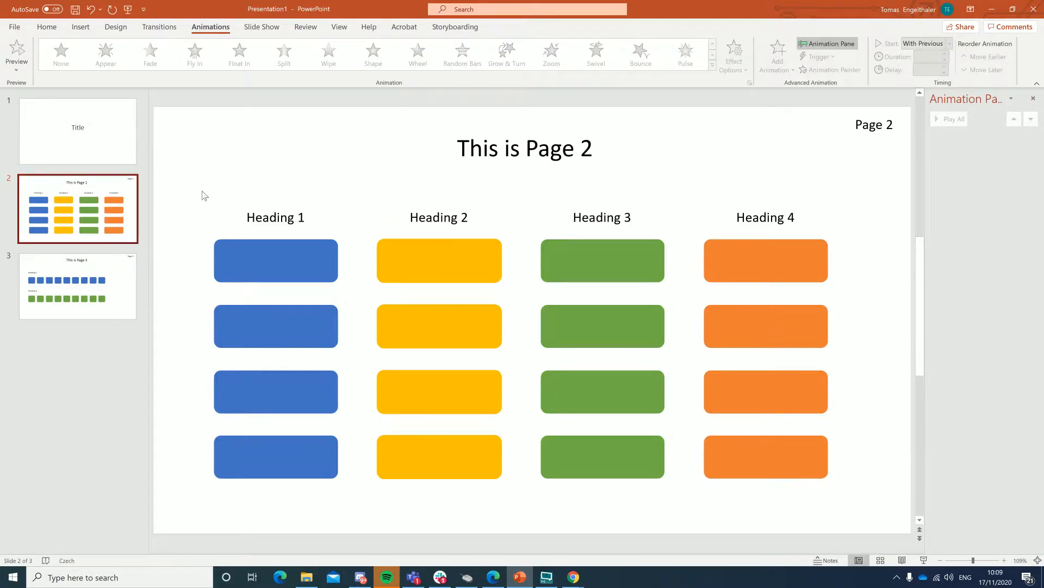
left_click_drag(211, 215, 194, 156)
left_click(364, 511)
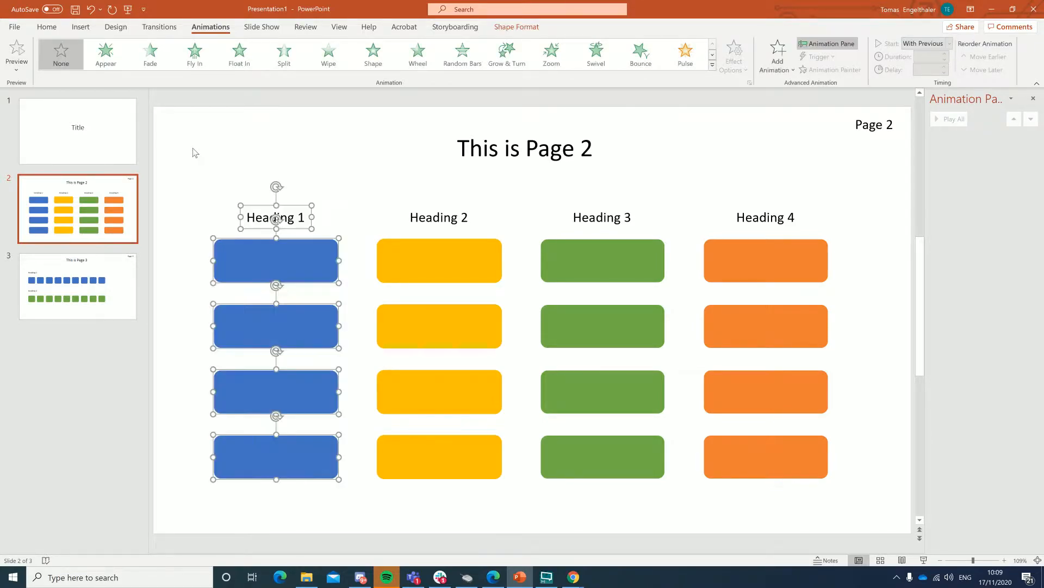
left_click(338, 155)
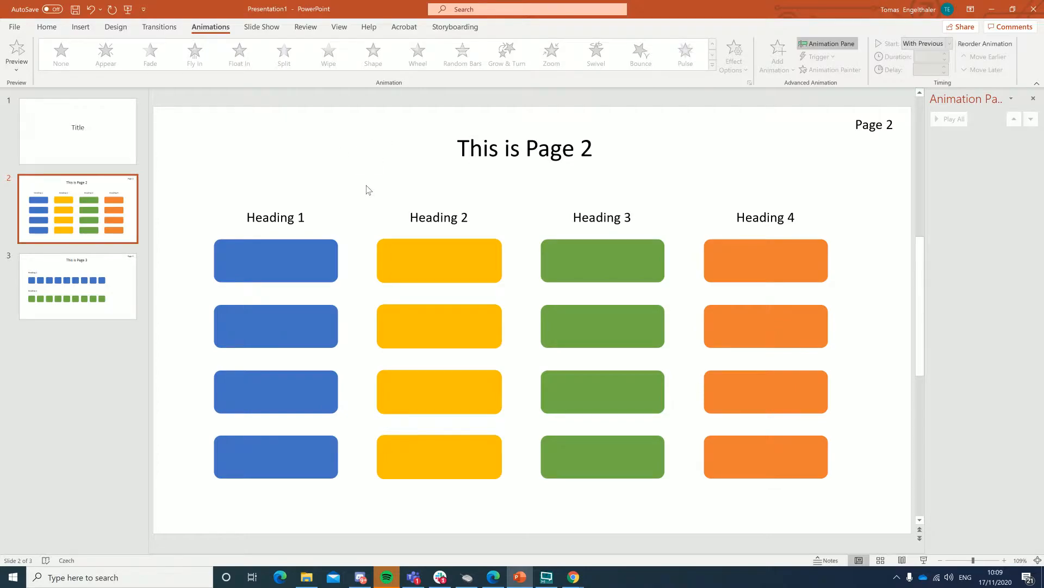
left_click(281, 211)
left_click(291, 254, "shift")
left_click(303, 336, "shift")
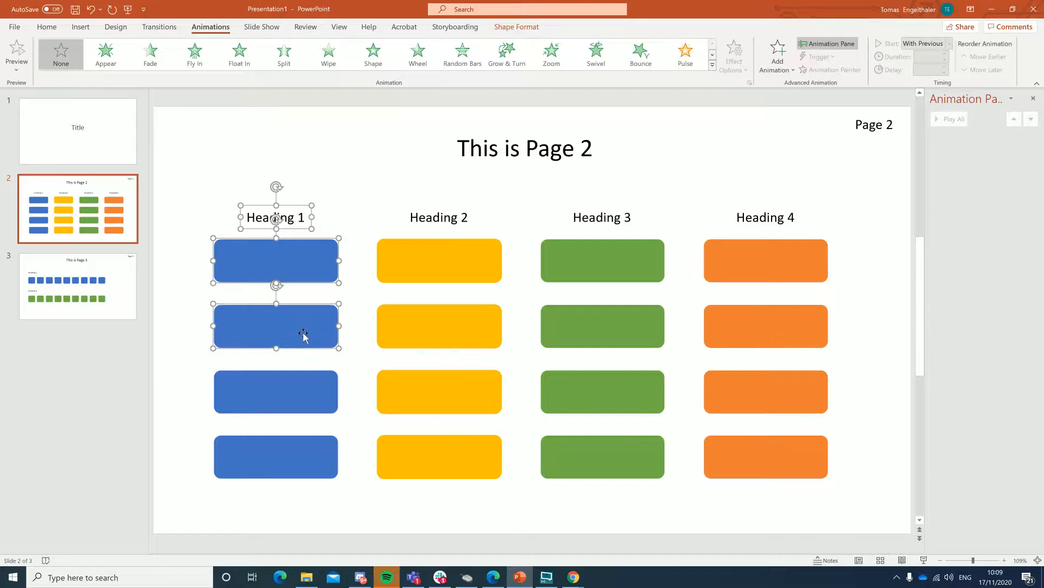
left_click_drag(886, 182, 351, 506)
left_click(248, 199)
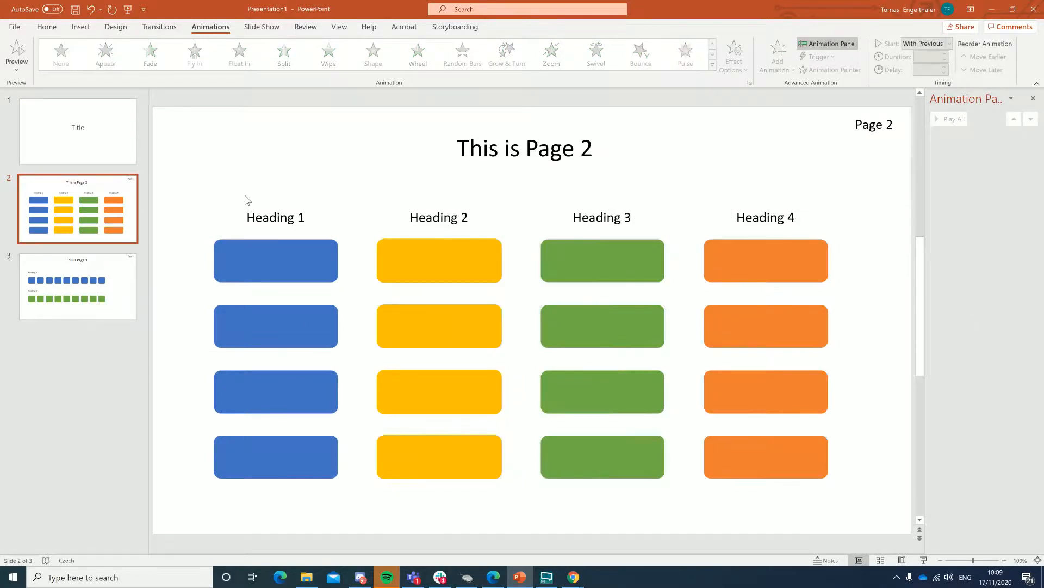
left_click(583, 343)
left_click(599, 383)
left_click(758, 395)
left_click(742, 452)
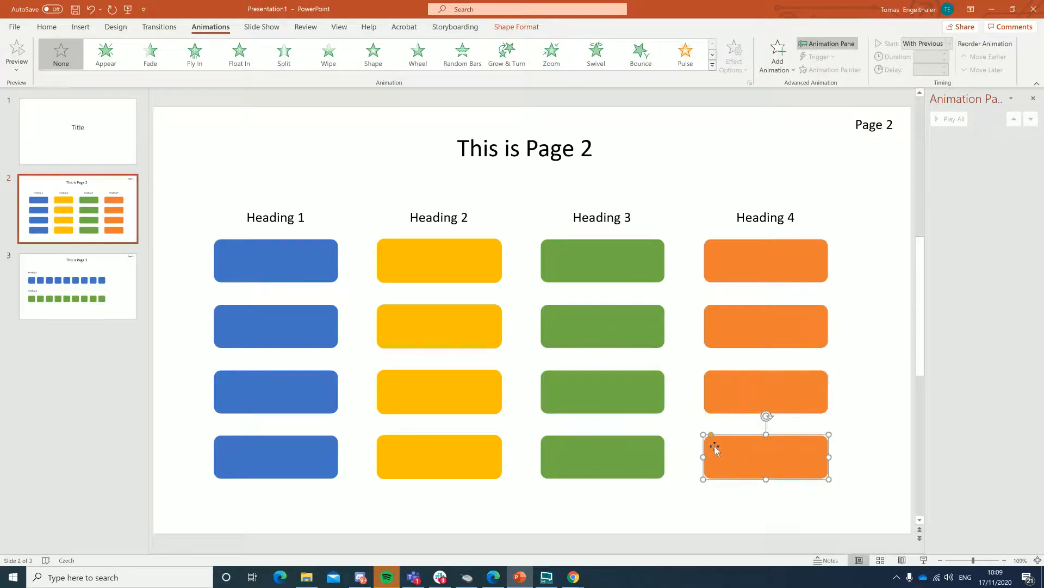
left_click(313, 327)
left_click(300, 392, "shift")
left_click(276, 475, "shift")
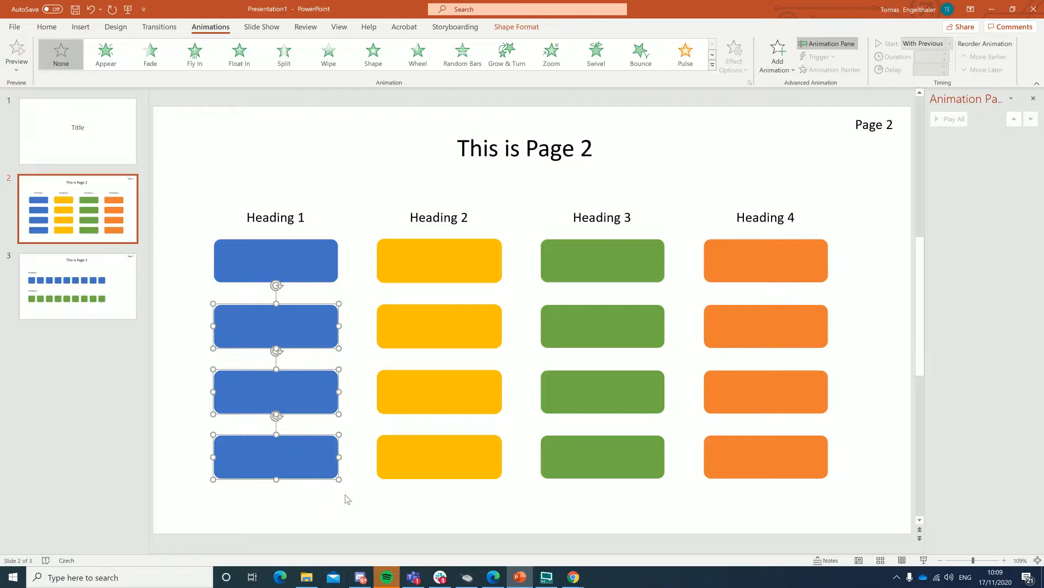
left_click_drag(362, 186, 920, 533)
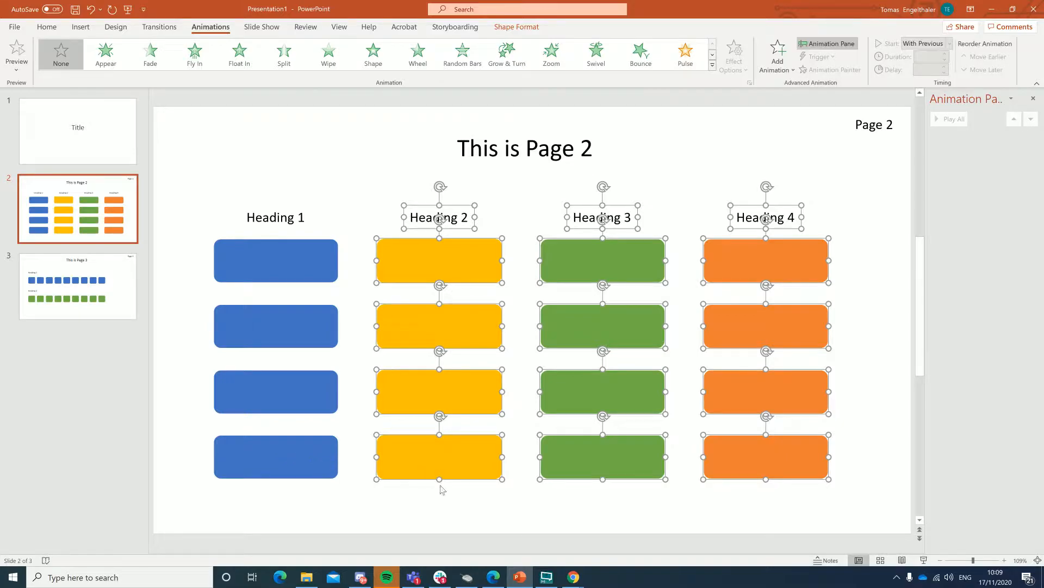
left_click(457, 509)
left_click_drag(443, 304, 369, 183)
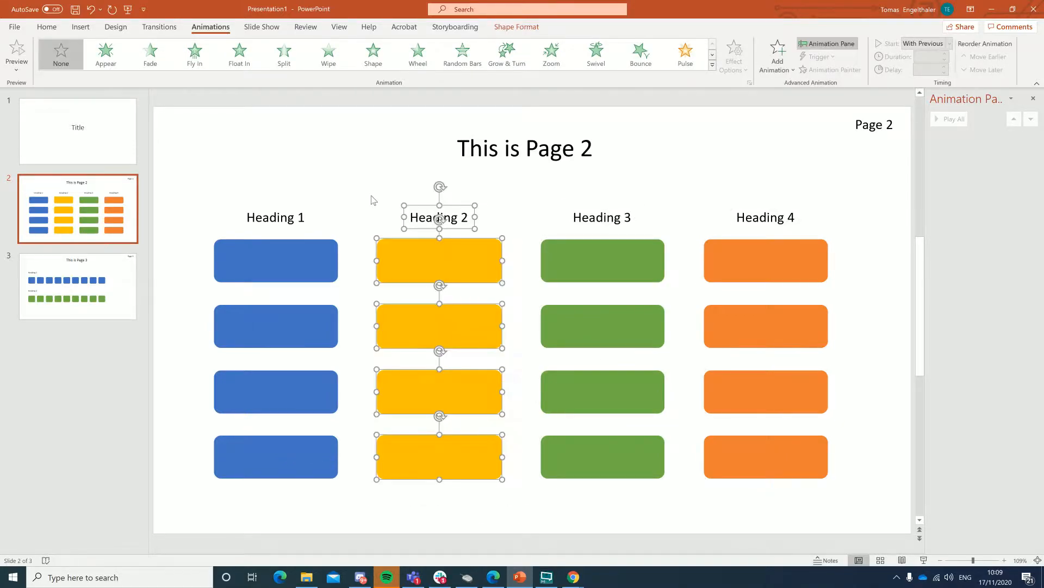
left_click(372, 195)
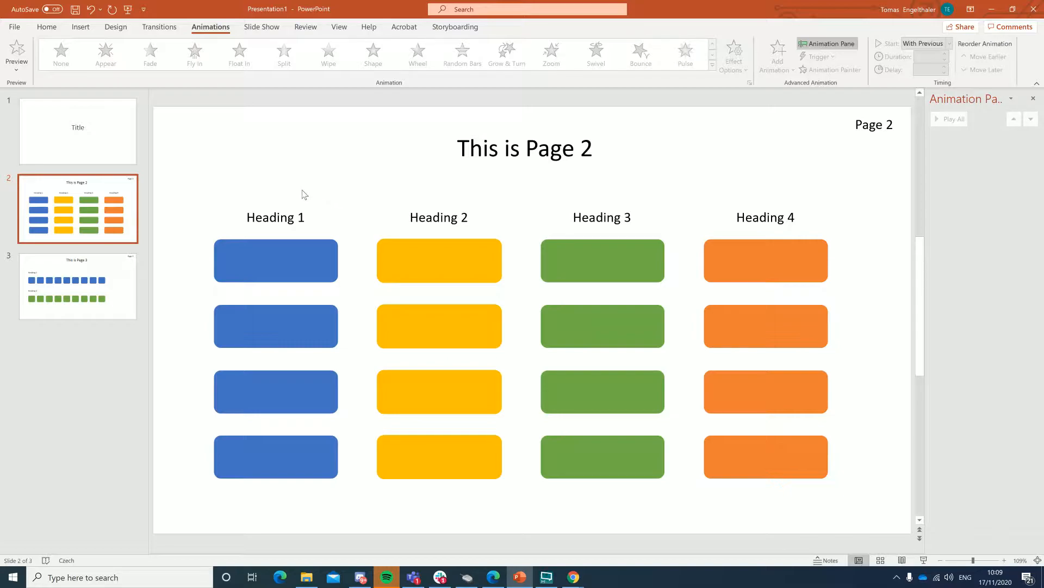
left_click(287, 211)
left_click(461, 214)
left_click(555, 200)
left_click(333, 256)
left_click(309, 328, "shift")
left_click(300, 402, "shift")
left_click(309, 461, "shift")
left_click(363, 499)
mouse_move(366, 226)
left_mouse_down()
mouse_move(259, 369)
mouse_move(210, 500)
left_mouse_up()
left_click(258, 513)
Apply the Appear animation to all four blue rectangles under Heading 1 together.
left_click(322, 257)
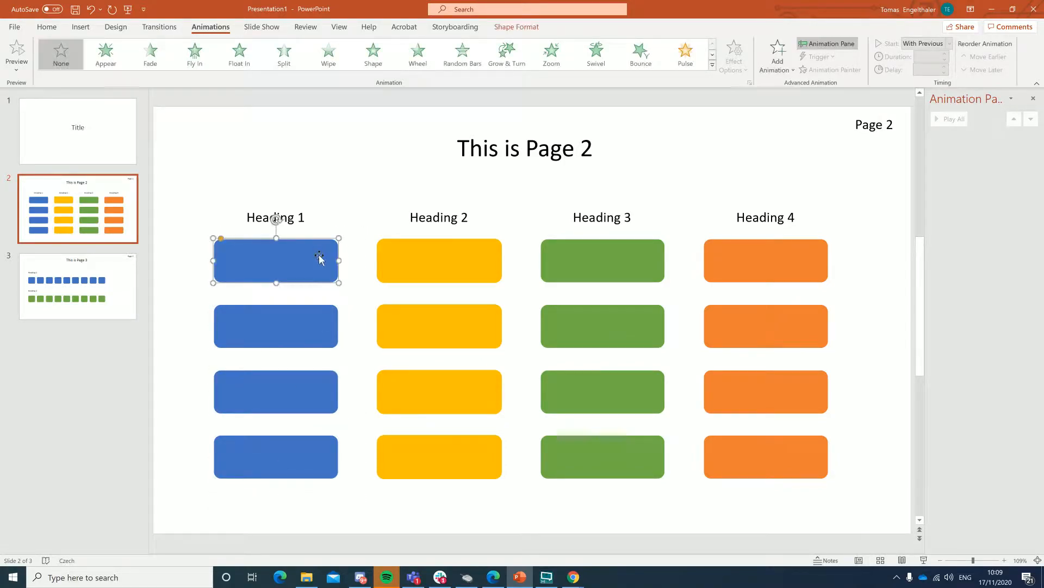
left_click(317, 340, "shift")
left_click(307, 398, "shift")
left_click(310, 456, "shift")
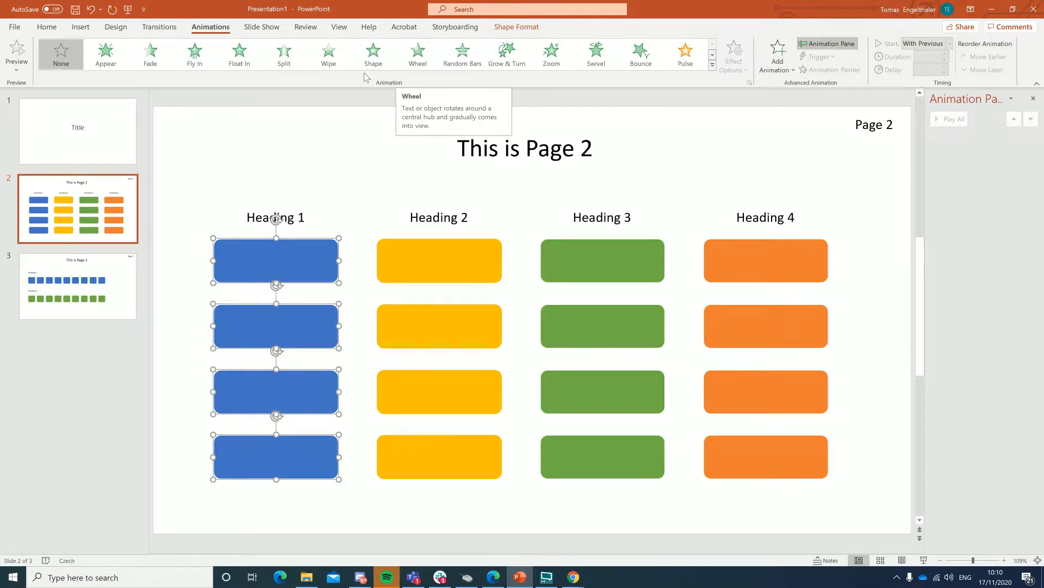
left_click(105, 60)
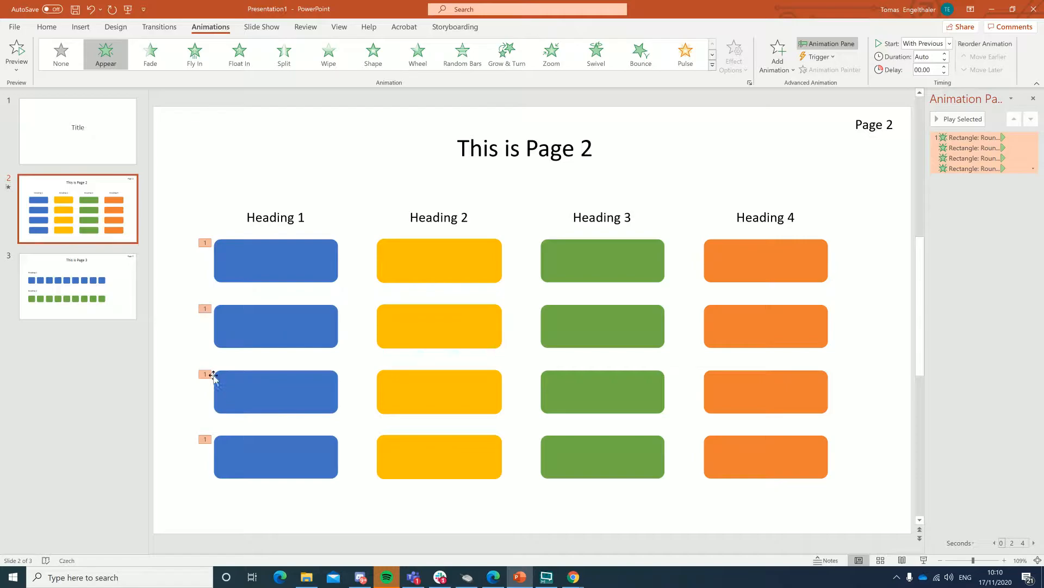
Play the slide show through slide 2 to check the blue rectangles' animation, and return to editing.
key("F5")
key("Right")
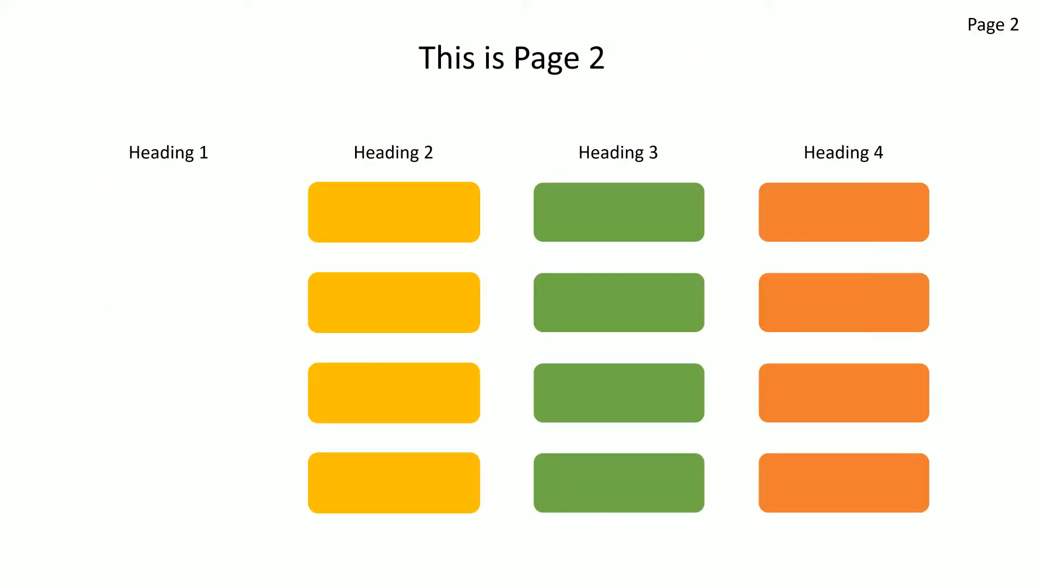
key("Right")
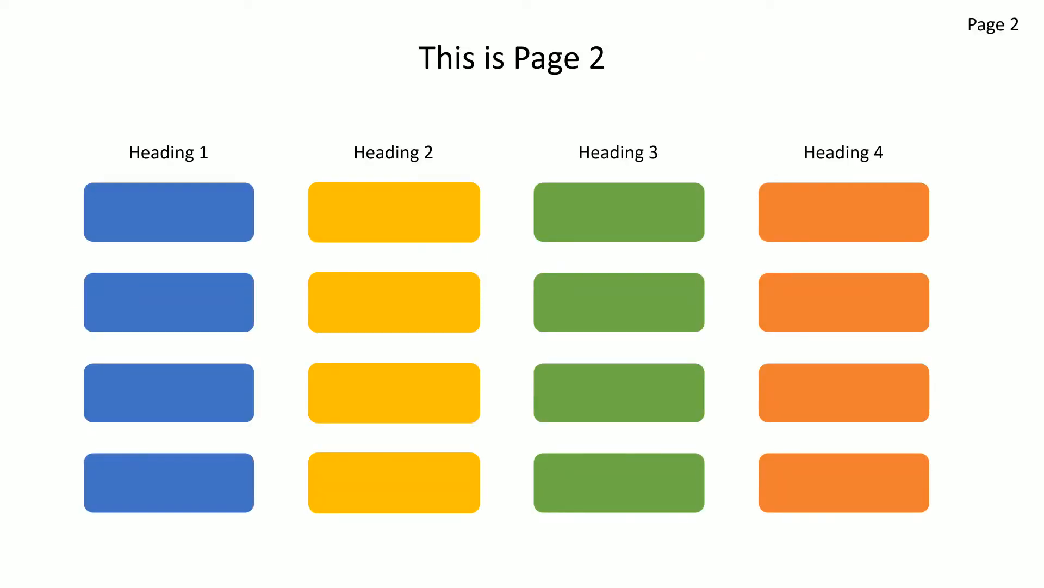
key("Escape")
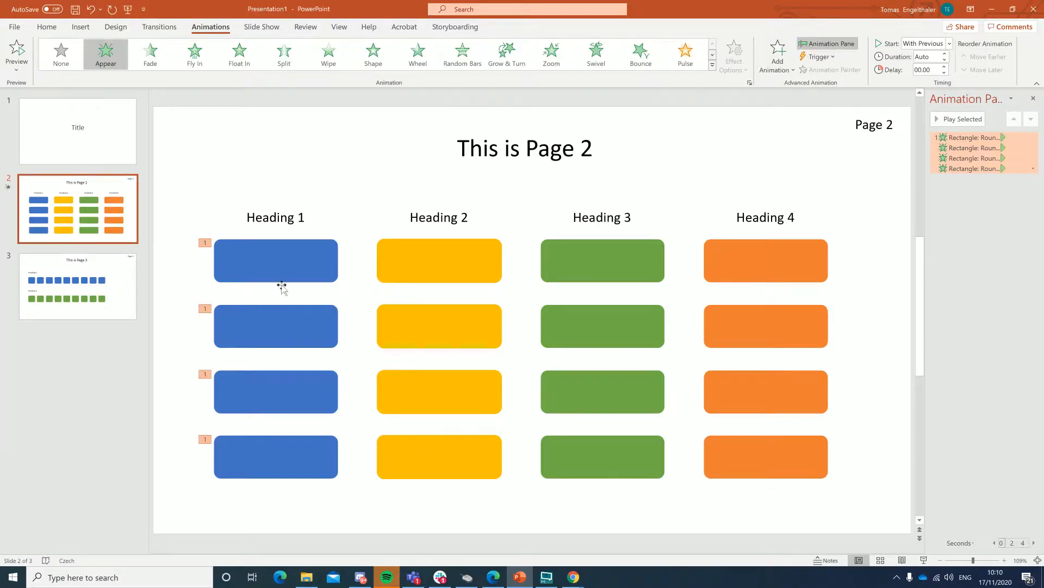
Apply the Appear animation to the upper two yellow rectangles under Heading 2.
left_click(463, 270)
left_click(466, 329, "shift")
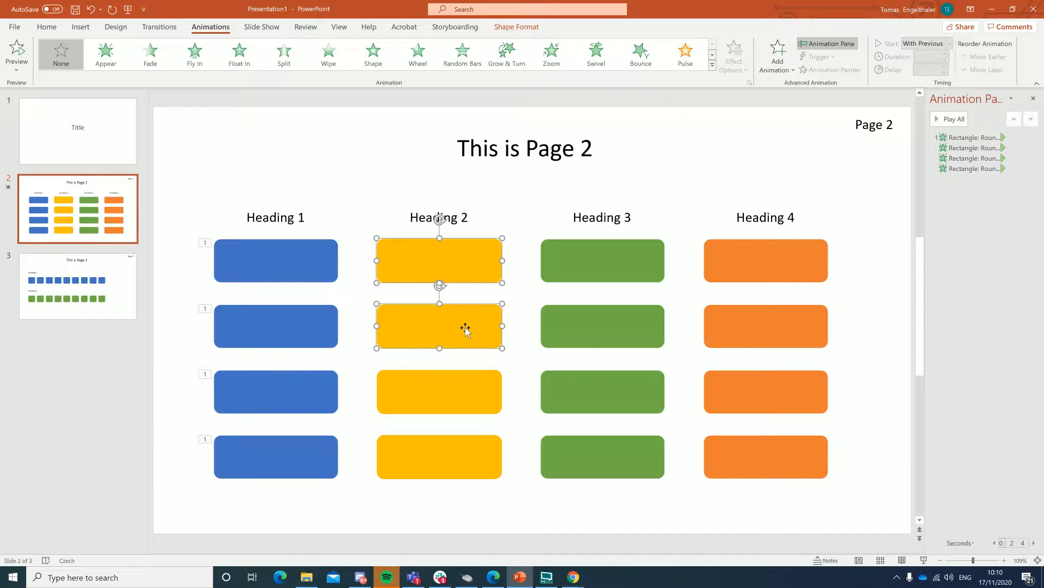
left_click(105, 55)
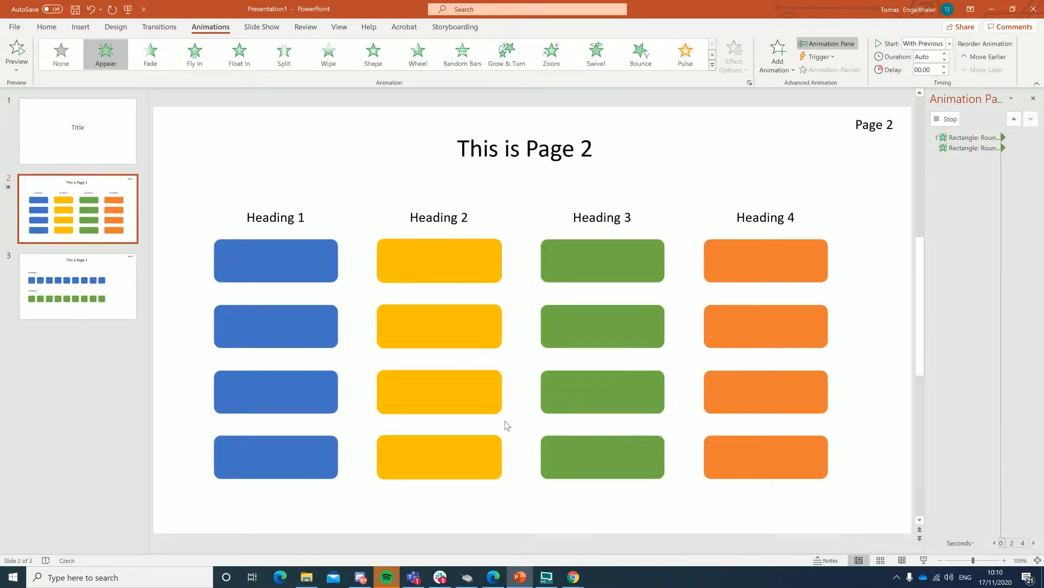
Apply the Appear animation to the lower two yellow rectangles under Heading 2 as a separate group.
left_click(447, 390)
left_click(434, 456, "shift")
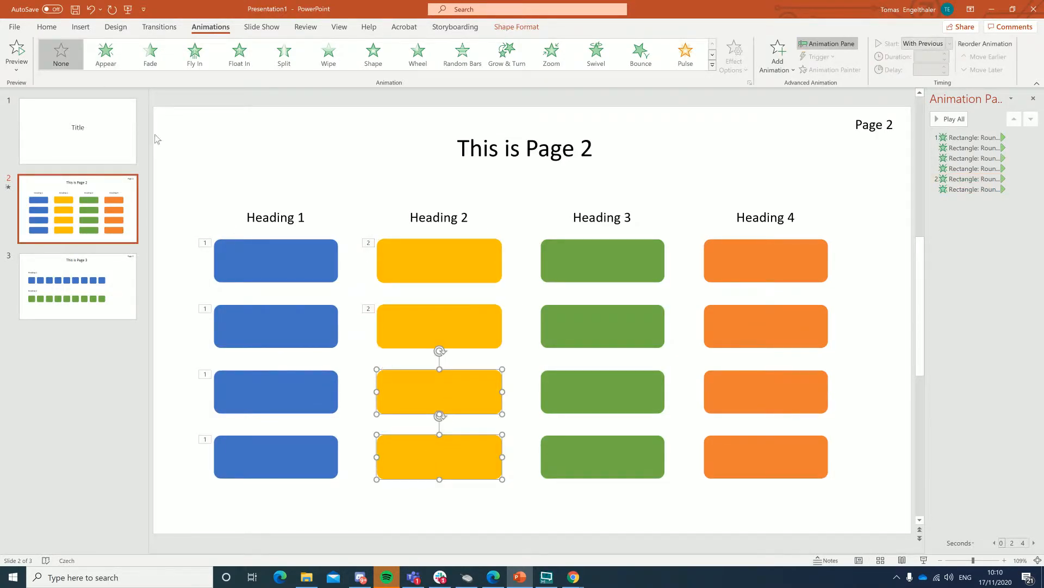
left_click(106, 55)
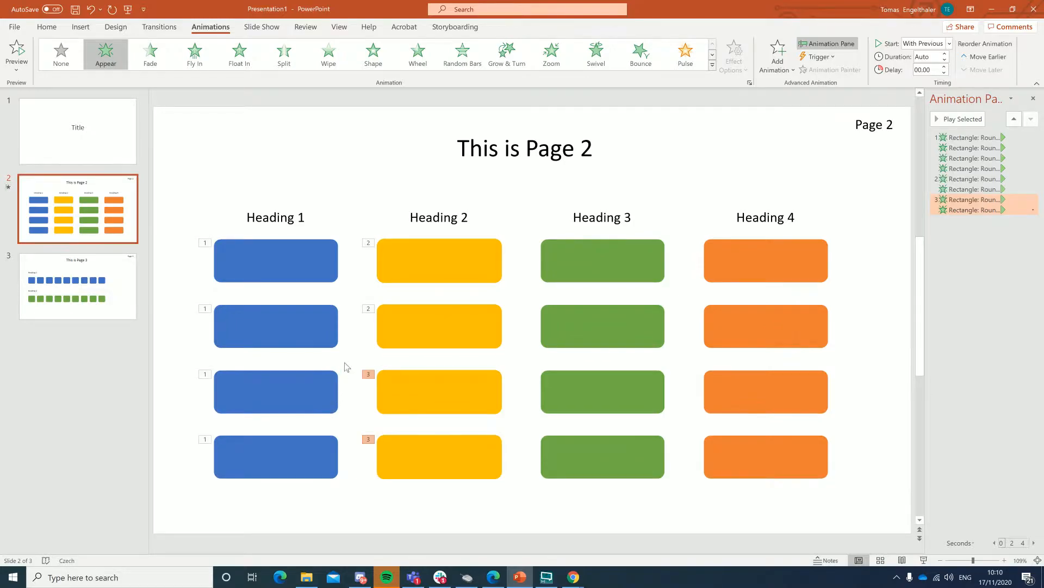
left_click(347, 365)
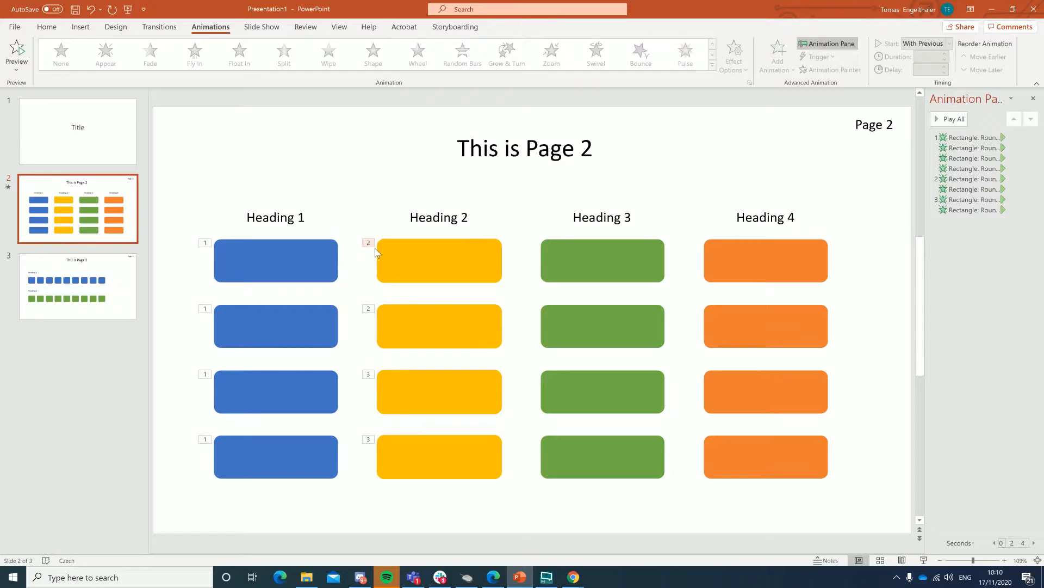
Examine the animation order numbers beside the blue and yellow rectangles.
left_click(205, 242)
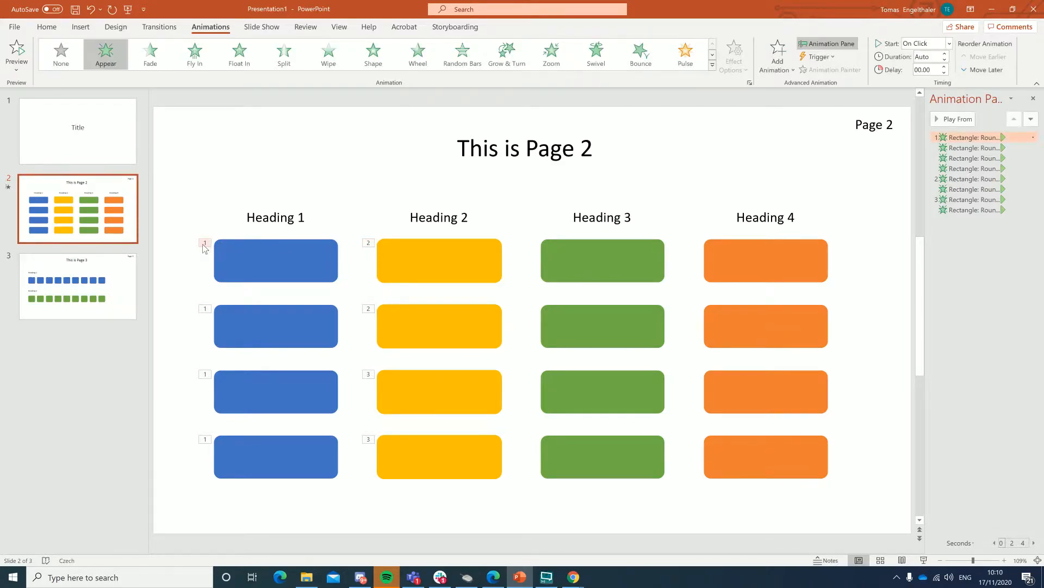
left_click(368, 243)
left_click(368, 309)
left_click(368, 374)
left_click(368, 439)
left_click(364, 482)
Apply the Appear animation to all four green rectangles under Heading 3 together.
left_click(560, 251)
left_click(571, 315, "shift")
left_click(569, 387, "shift")
left_click(569, 455, "shift")
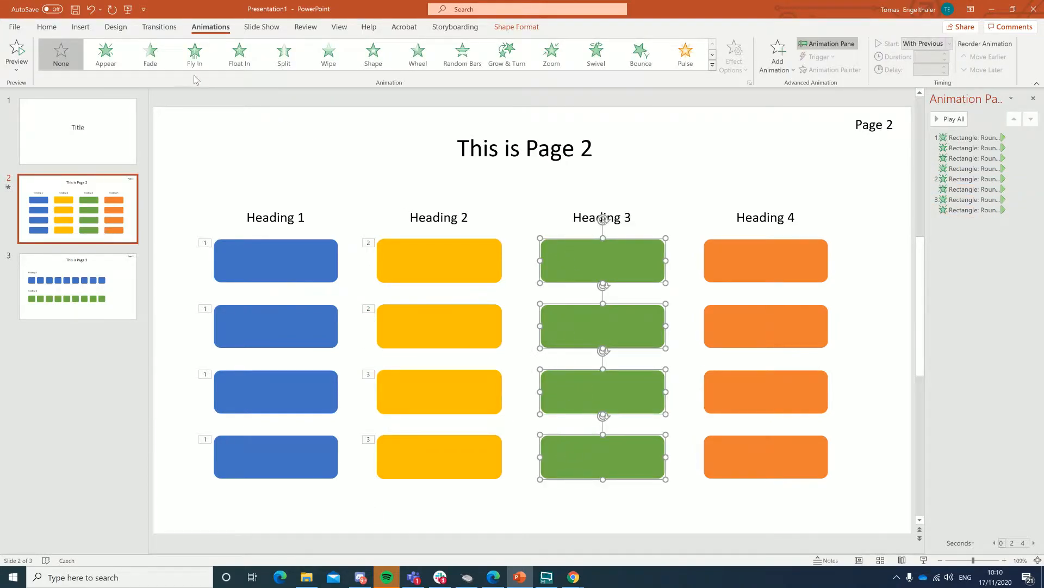
left_click(109, 58)
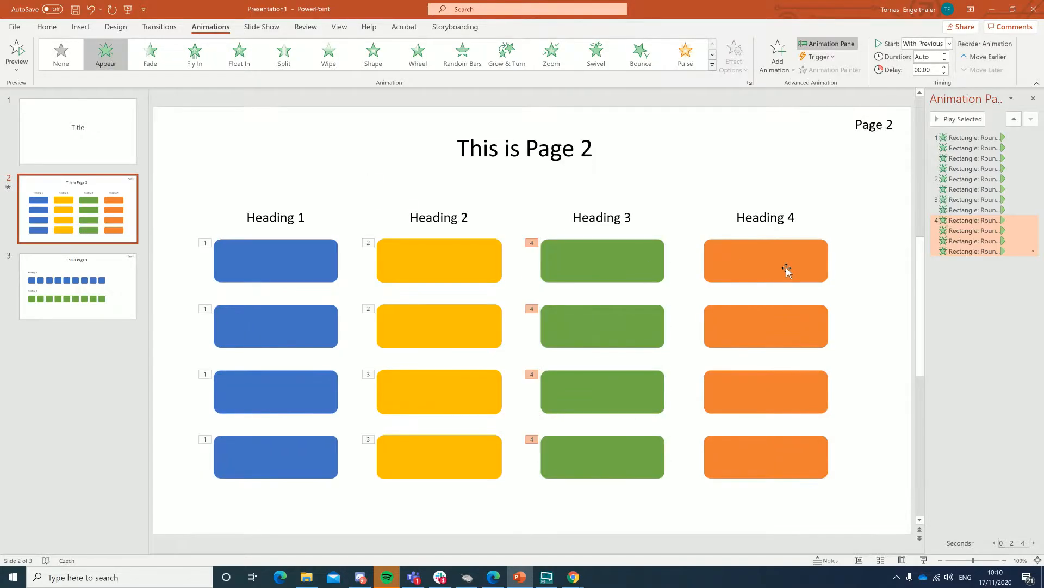
Apply the Appear animation to all four orange rectangles under Heading 4 together.
left_click(805, 269)
left_click(789, 326, "shift")
left_click(787, 385, "shift")
left_click(784, 456, "shift")
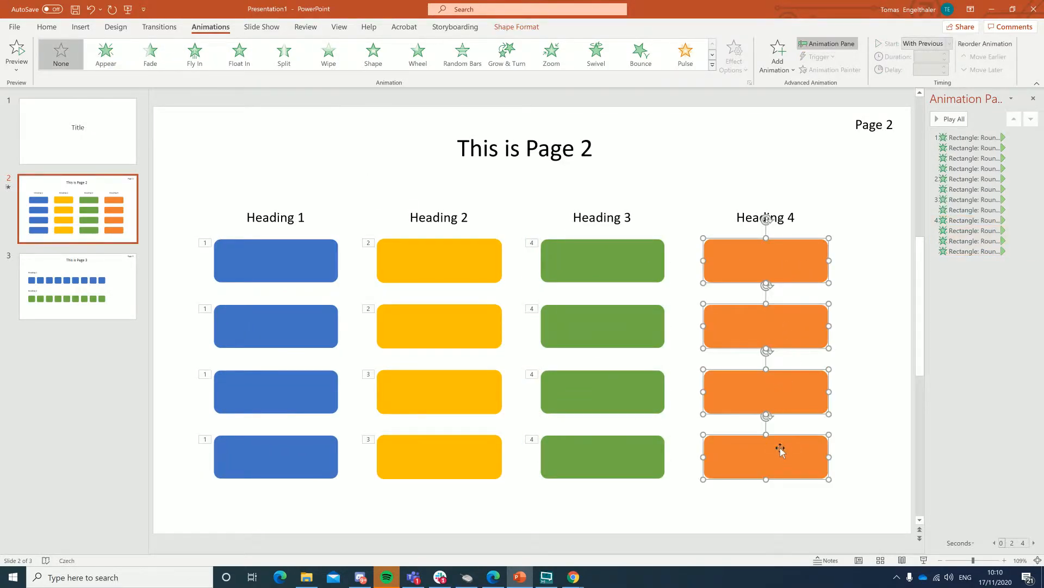
left_click(121, 56)
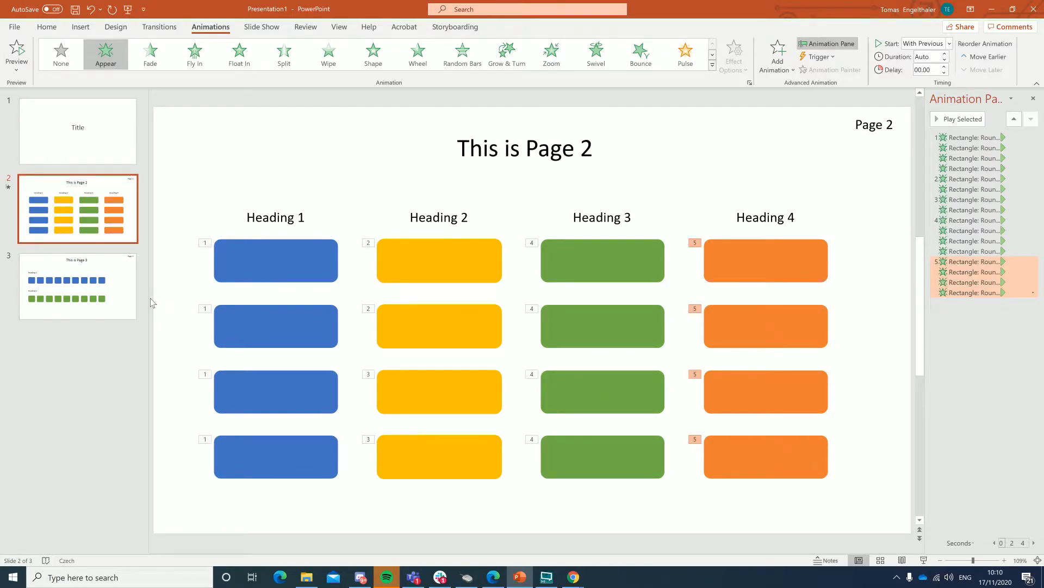
Play the slide show through every animation on slide 2 to check the order in which the rectangles appear.
key("F5")
key("Right")
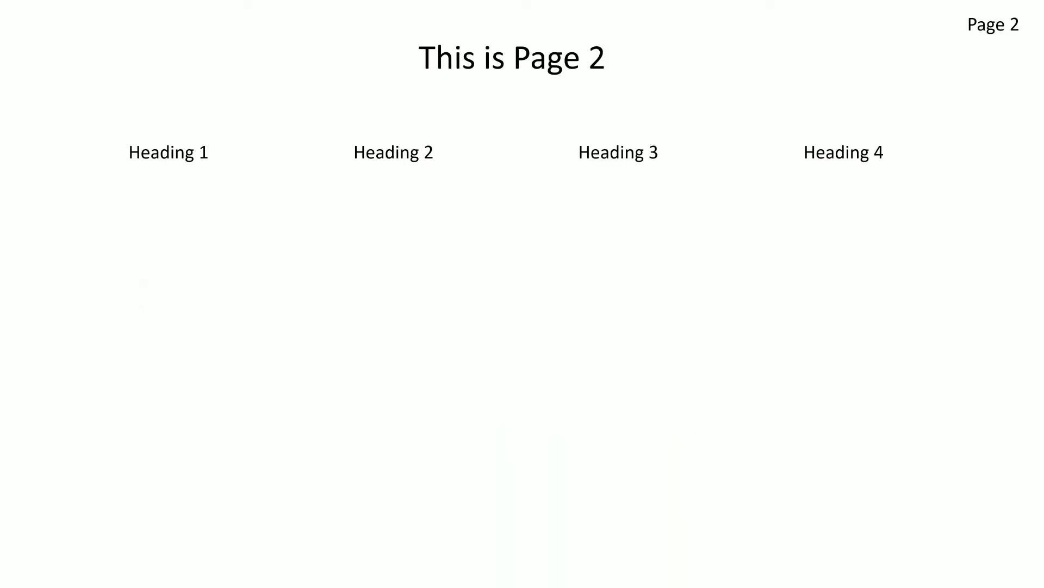
key("Right")
key("Right")
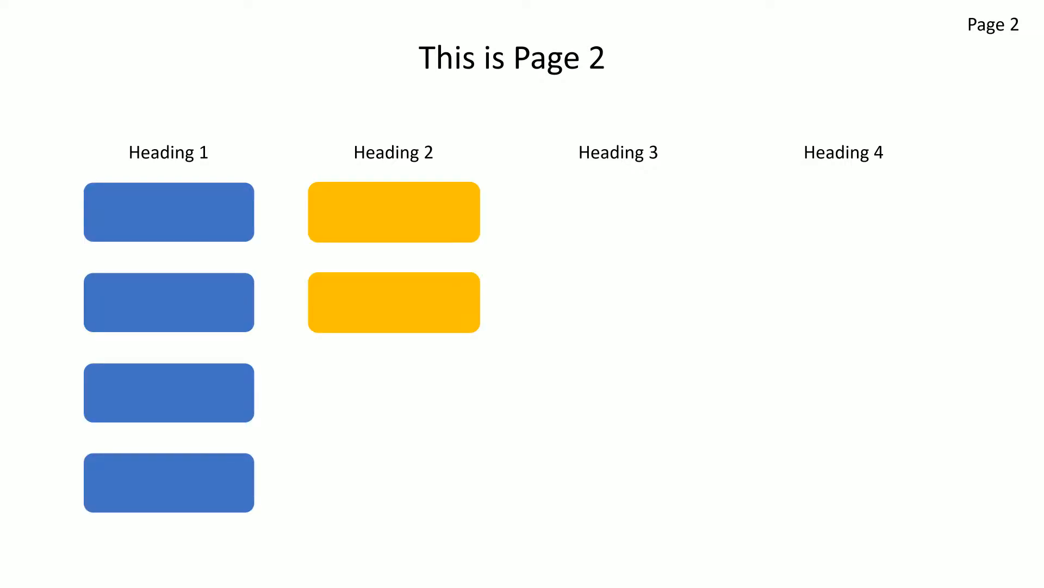
key("Right")
key("Right")
key("Right")
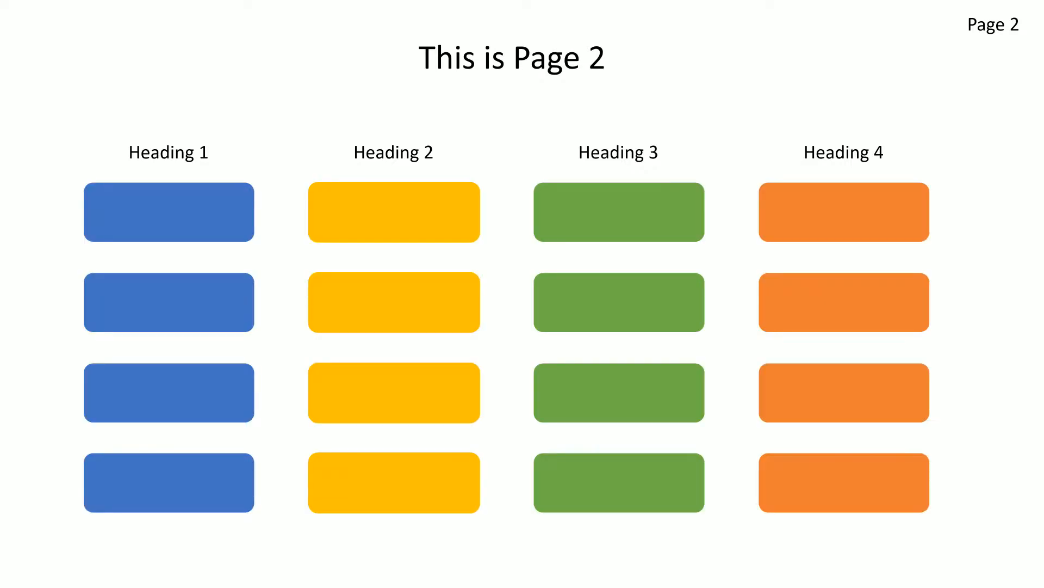
key("Escape")
left_click(166, 257)
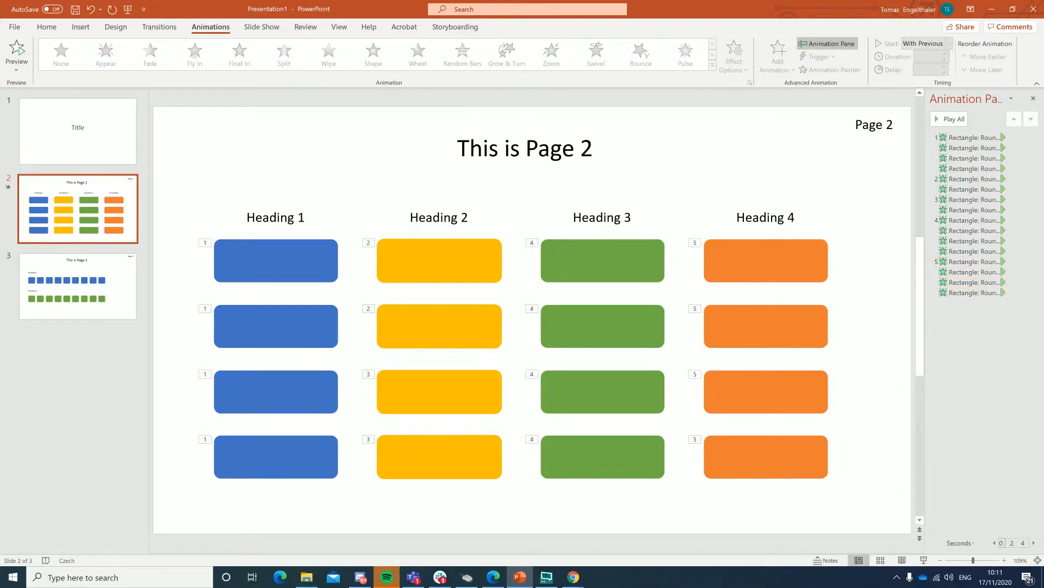
Start the slide show from the title slide and check what slide 2 shows before its animations.
key("F5")
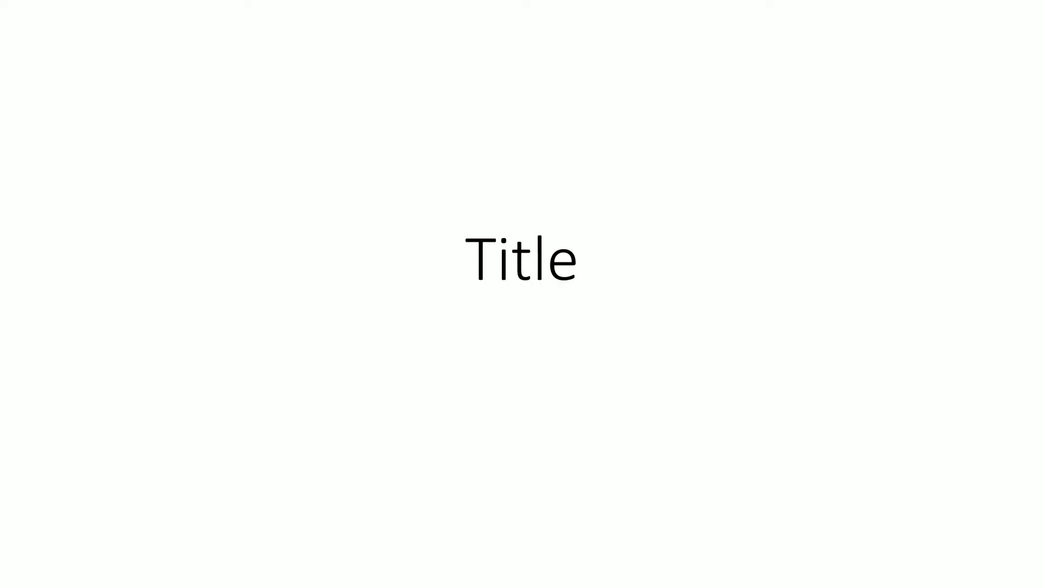
key("Right")
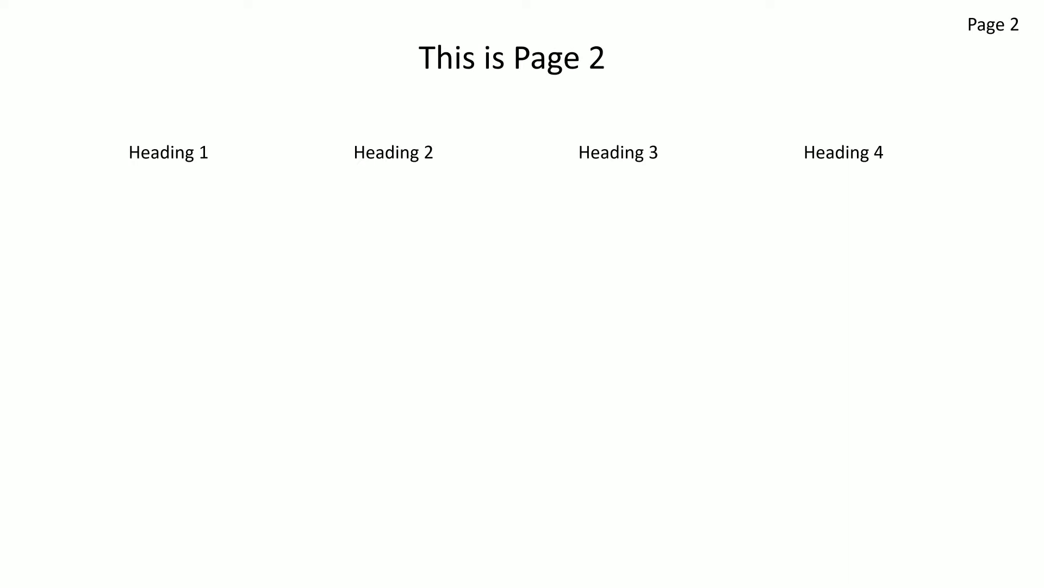
key("Escape")
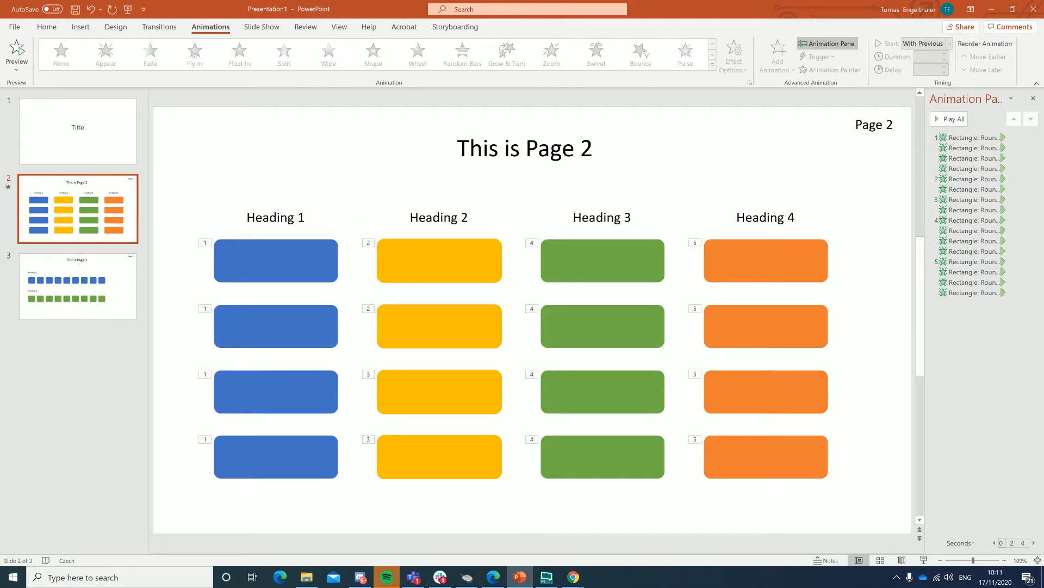
Apply the Appear animation to the Heading 1 text box.
left_click(294, 206)
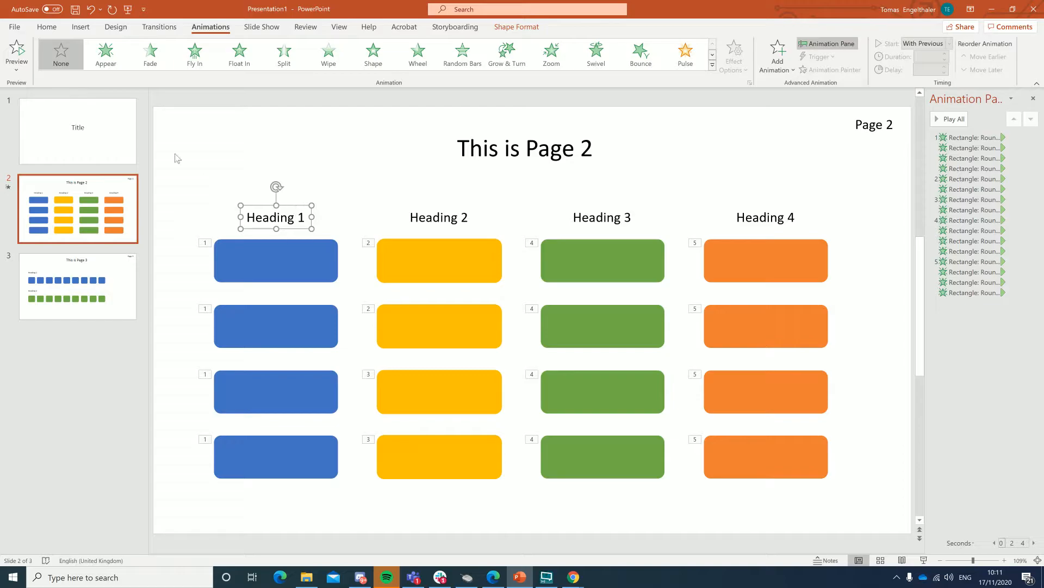
left_click(109, 52)
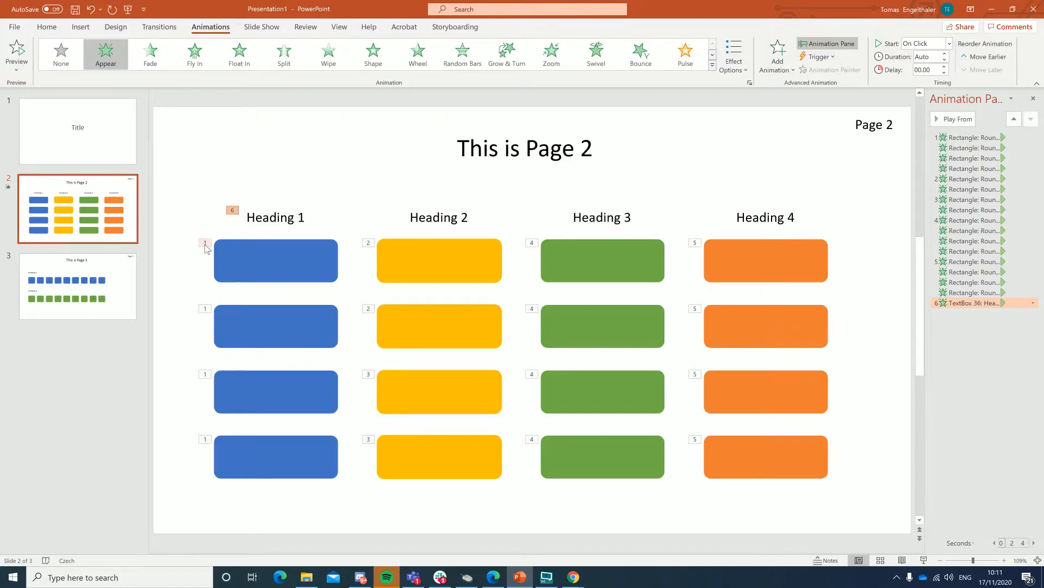
Examine which entries in slide 2's animation order belong to the four blue rectangles and which to the Heading 1 text box.
left_click_drag(351, 481, 181, 154)
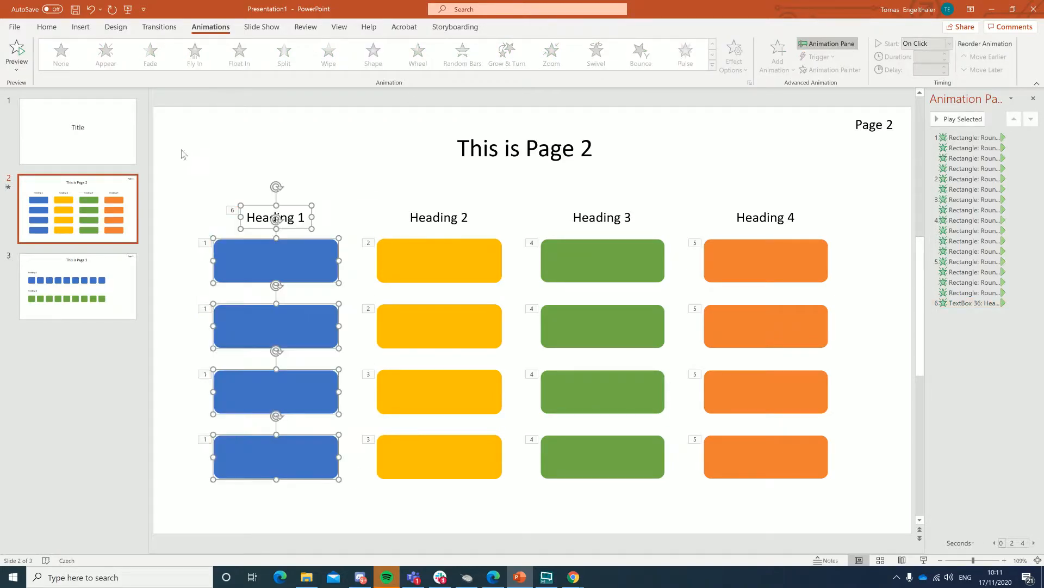
left_click(176, 320)
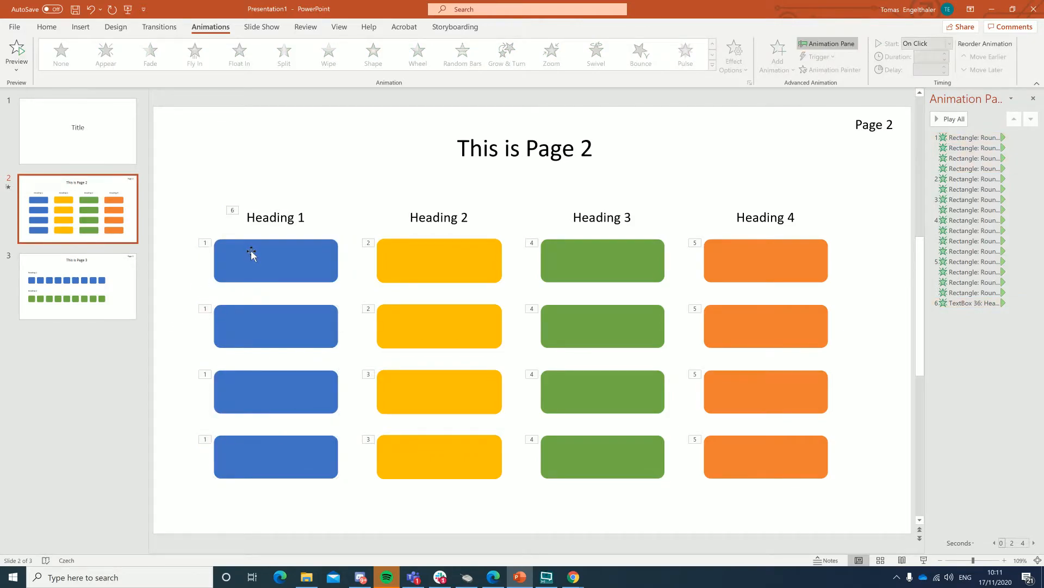
left_click(826, 43)
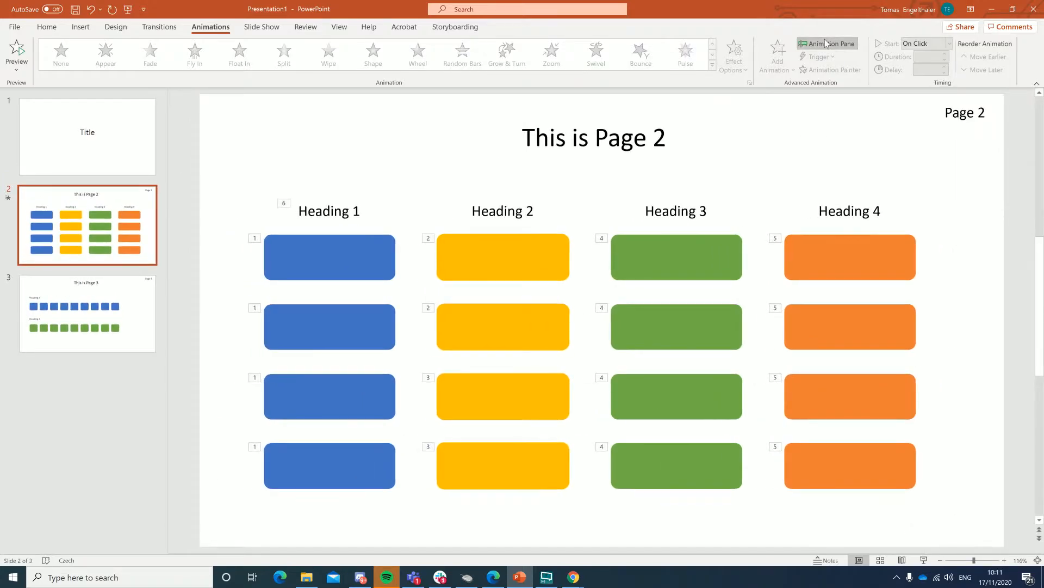
left_click(826, 43)
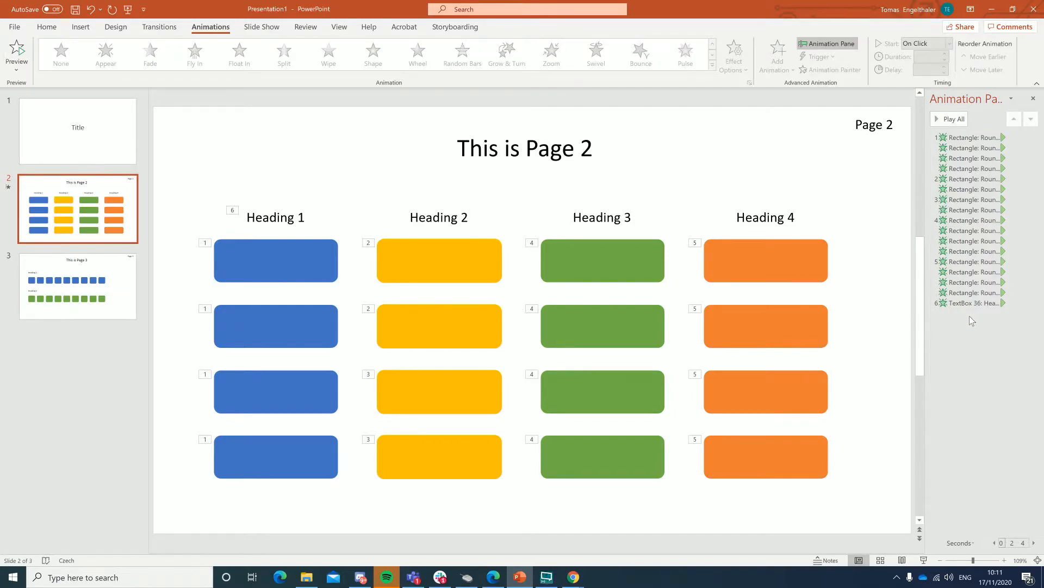
left_click(973, 137)
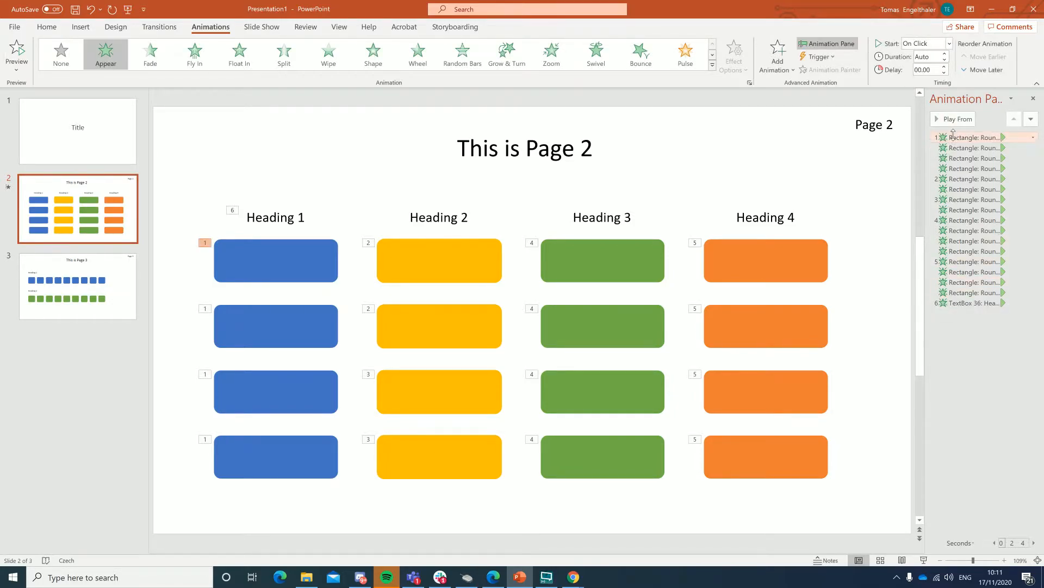
left_click(965, 303)
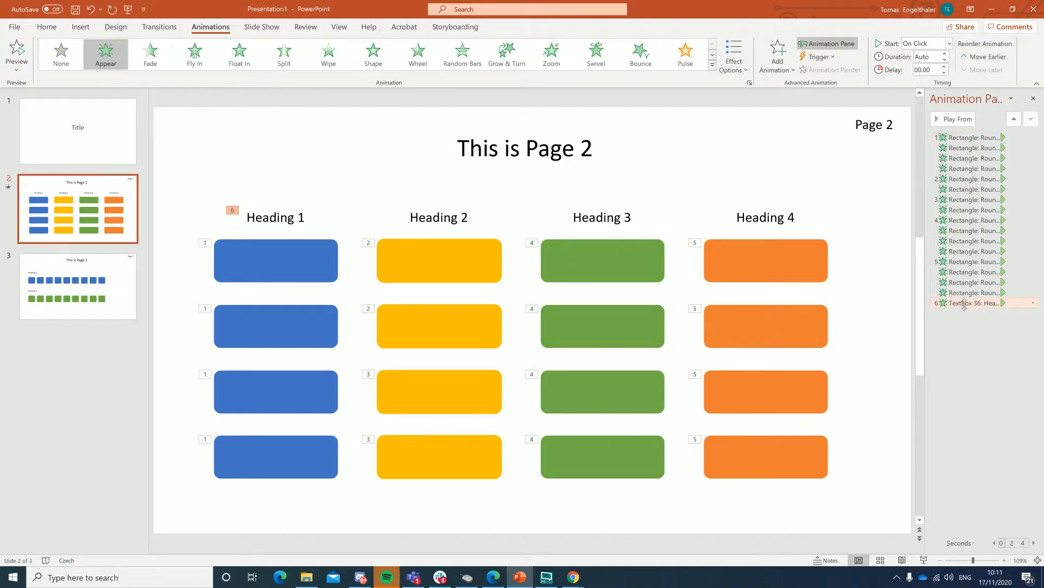
left_click(989, 133)
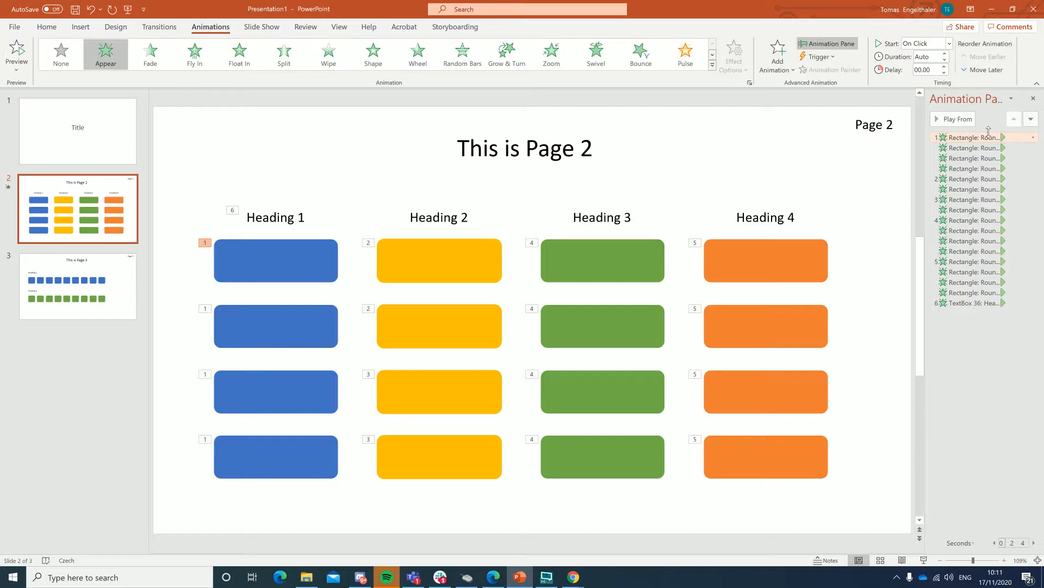
left_click(952, 147, "ctrl")
left_click(964, 159, "ctrl")
left_click(964, 168, "ctrl")
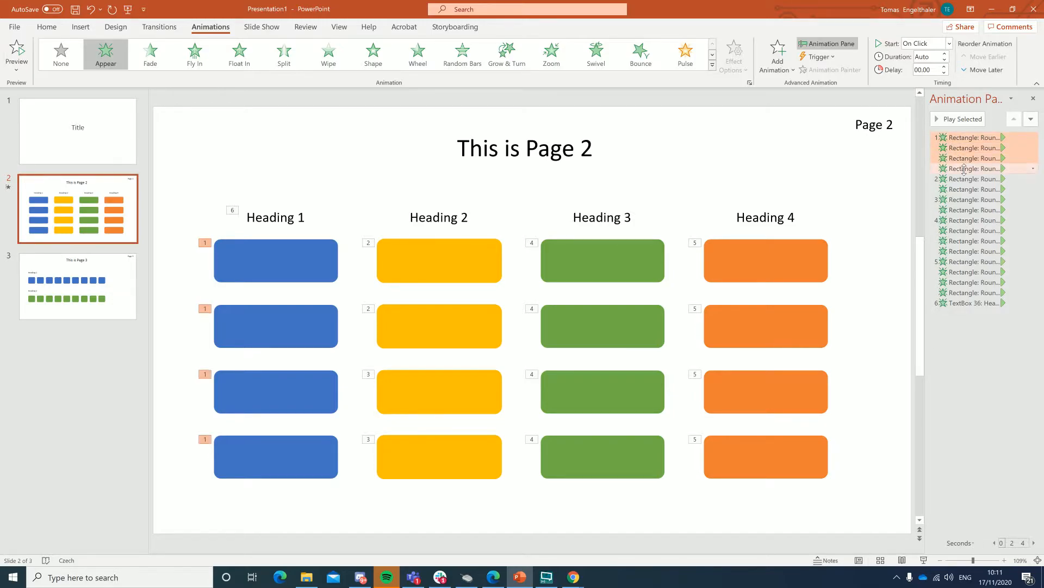
left_click(964, 355)
Move Heading 1's animation directly after the four blue rectangles' animations and set it to Start With Previous.
left_click(974, 306)
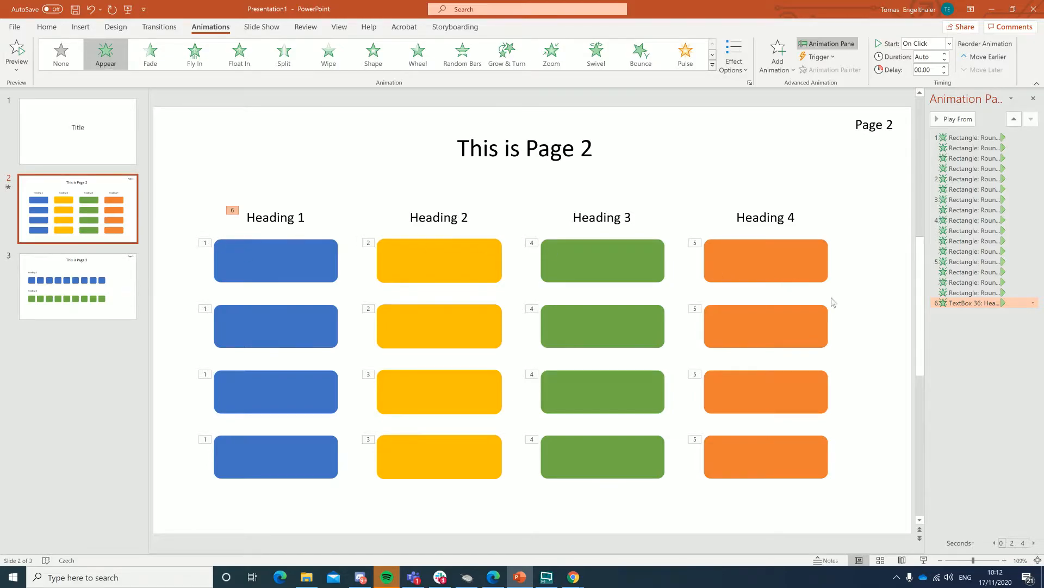
left_click_drag(981, 246, 973, 179)
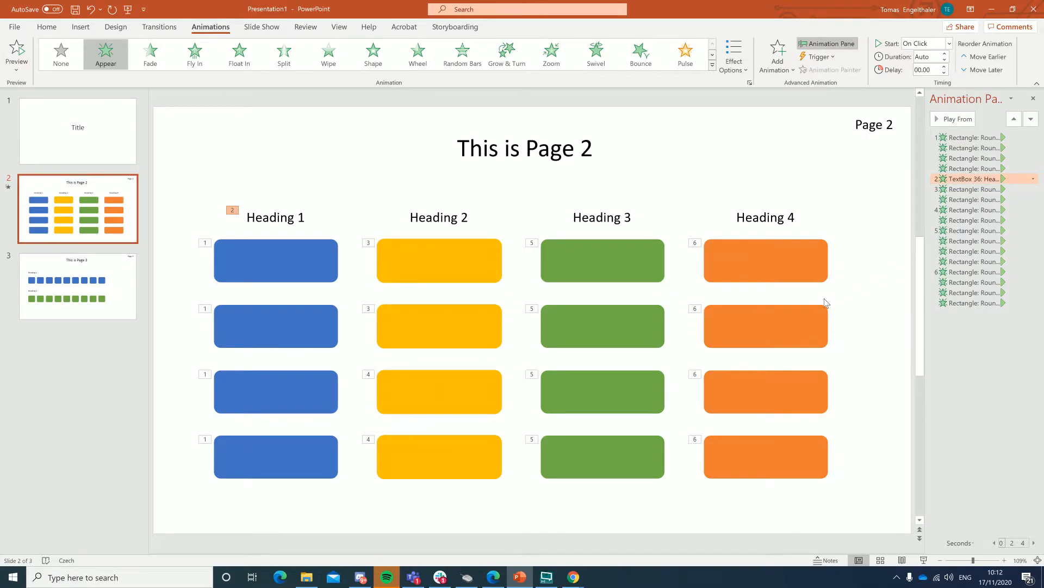
mouse_move(973, 181)
left_mouse_down()
mouse_move(968, 305)
mouse_move(956, 173)
left_mouse_up()
right_click(991, 182)
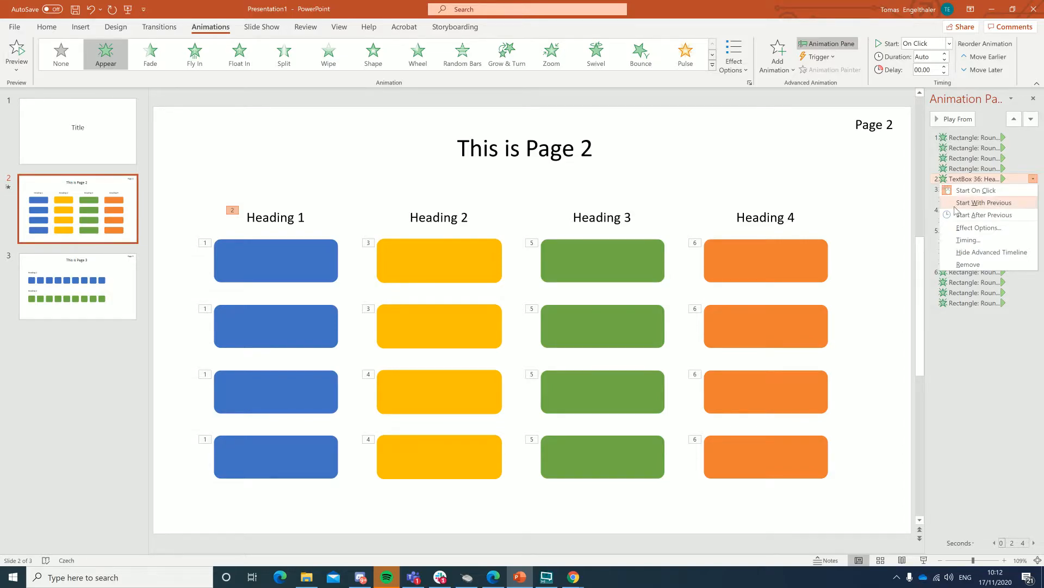
left_click(974, 203)
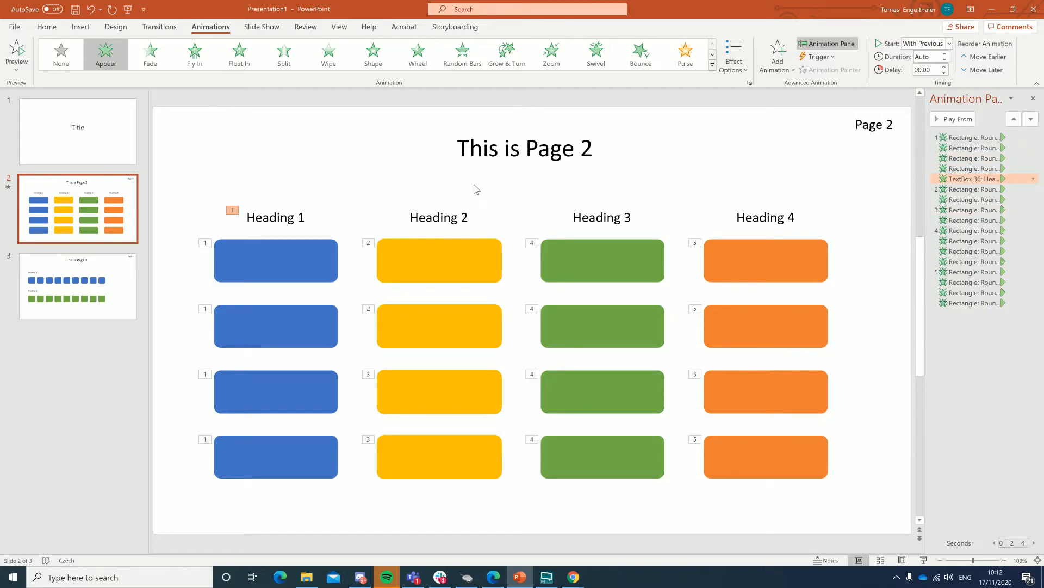
Give Heading 2 an Appear animation placed directly after the first two yellow rectangles' animations and set to Start With Previous.
left_click(455, 210)
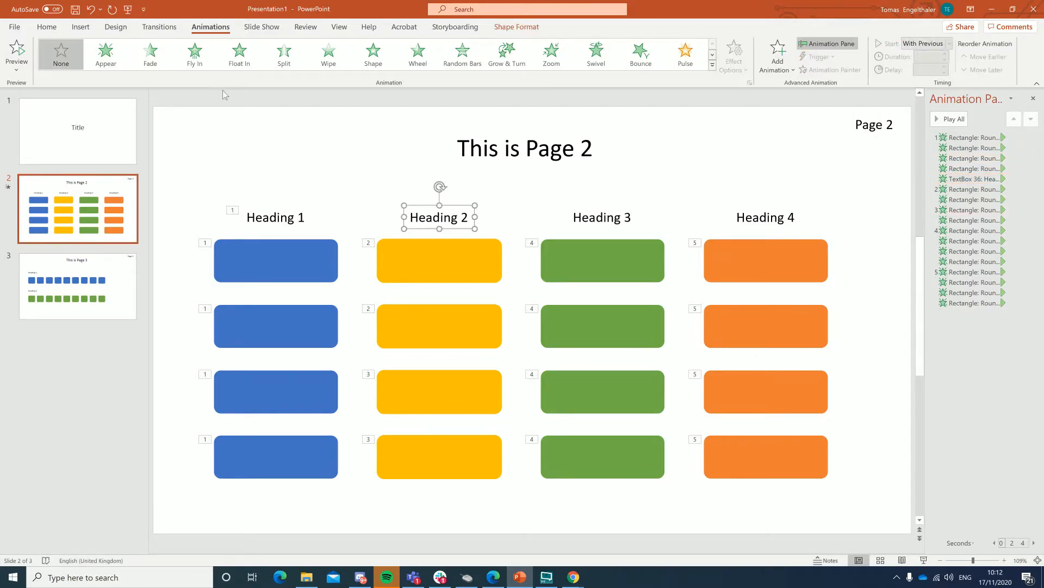
left_click(106, 52)
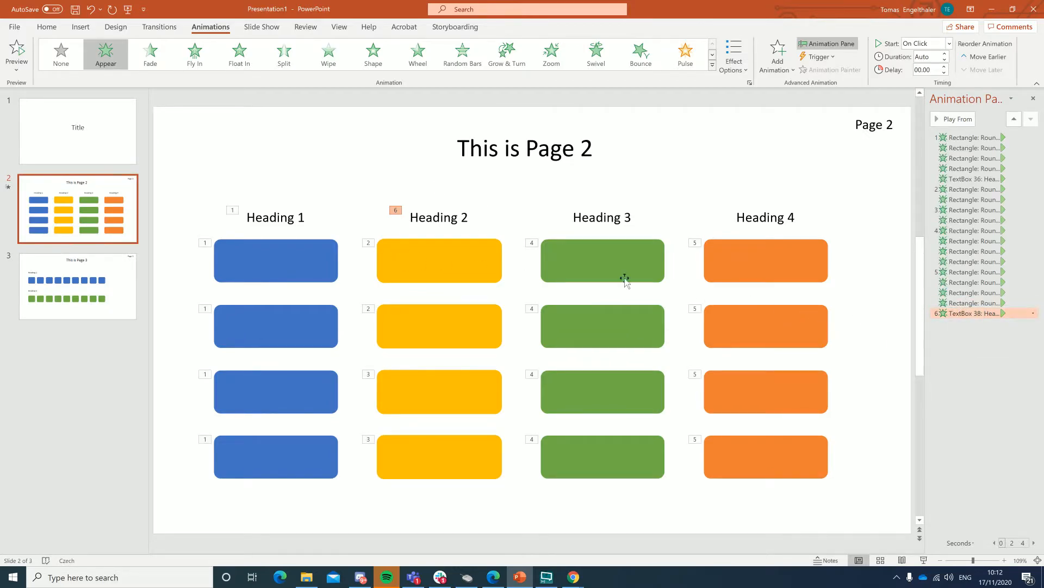
left_click_drag(952, 318, 954, 211)
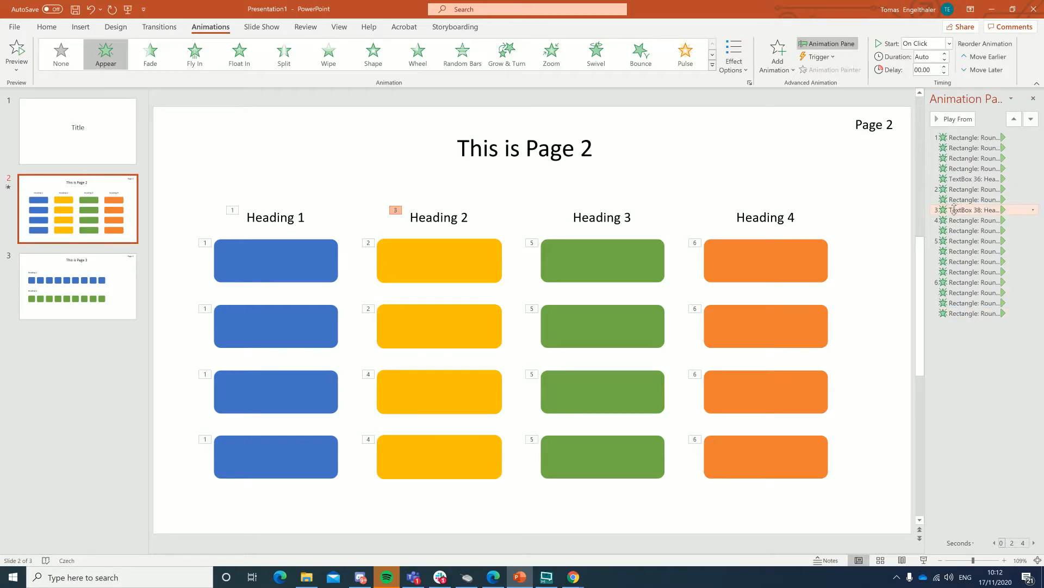
right_click(955, 211)
left_click(974, 229)
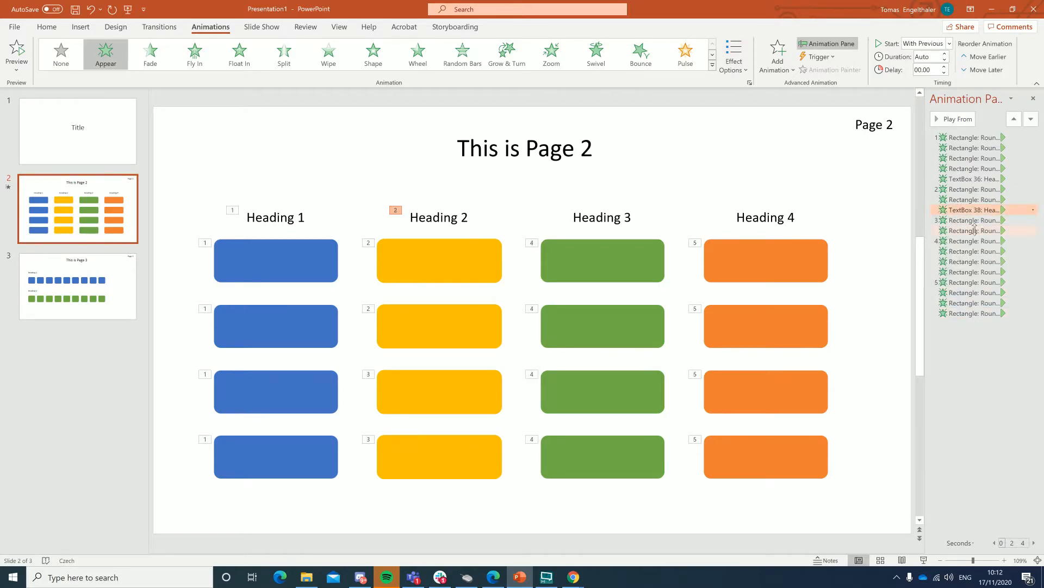
Give Heading 3 an Appear animation placed directly after the four green rectangles' animations and set to Start With Previous.
left_click(636, 211)
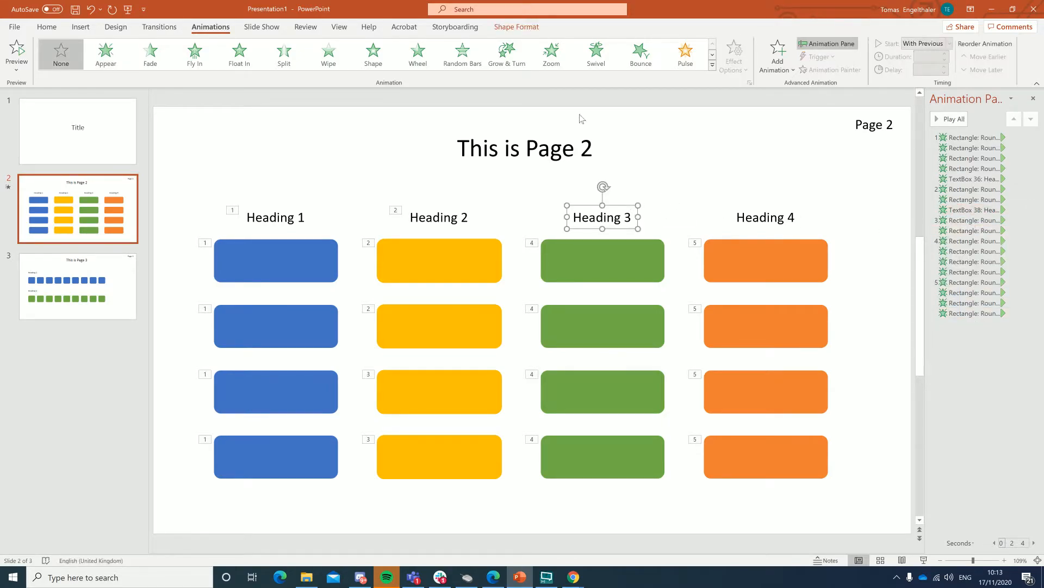
left_click(87, 64)
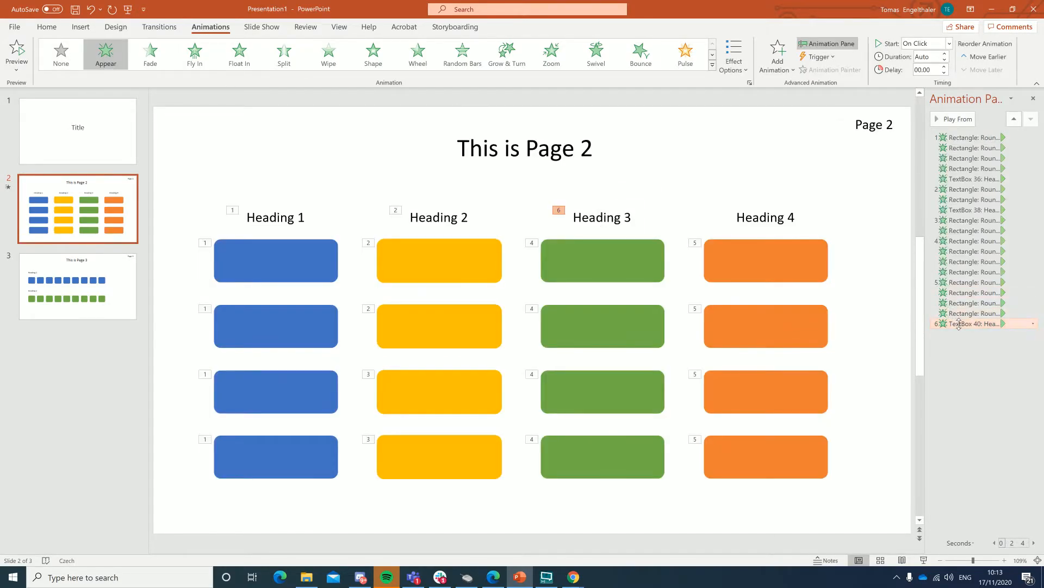
left_click_drag(960, 324, 951, 280)
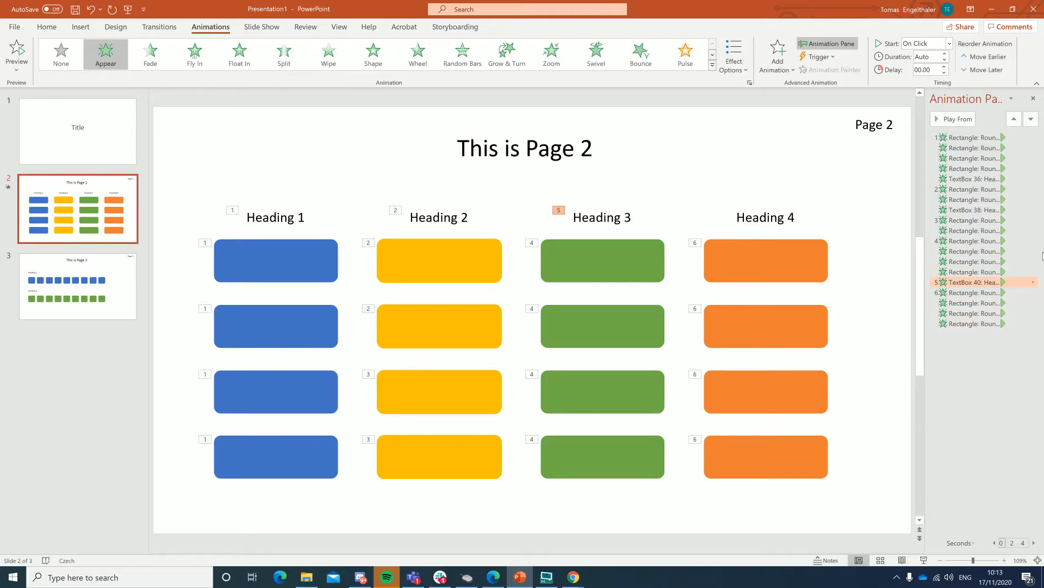
right_click(985, 284)
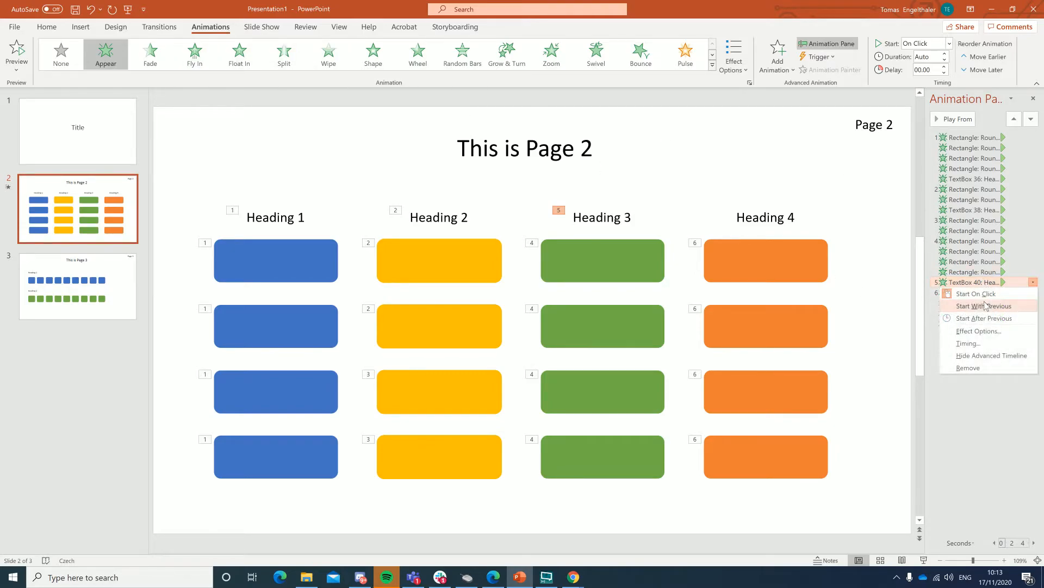
left_click(984, 305)
Apply the Appear animation to Heading 4 and set it to Start With Previous.
left_click(725, 228)
left_click(764, 217)
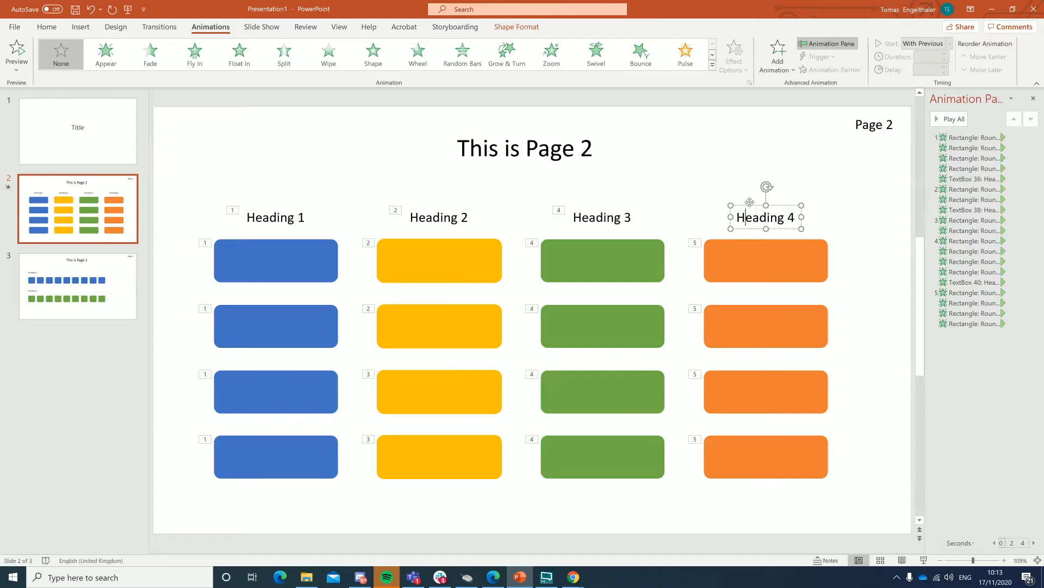
left_click(105, 54)
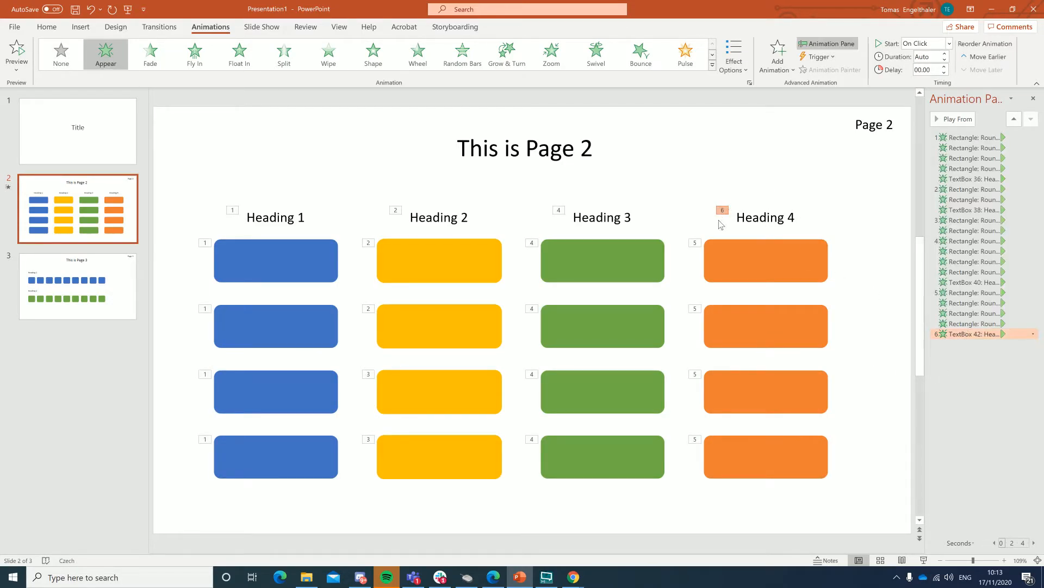
left_click(1033, 333)
left_click(985, 359)
left_click(977, 371)
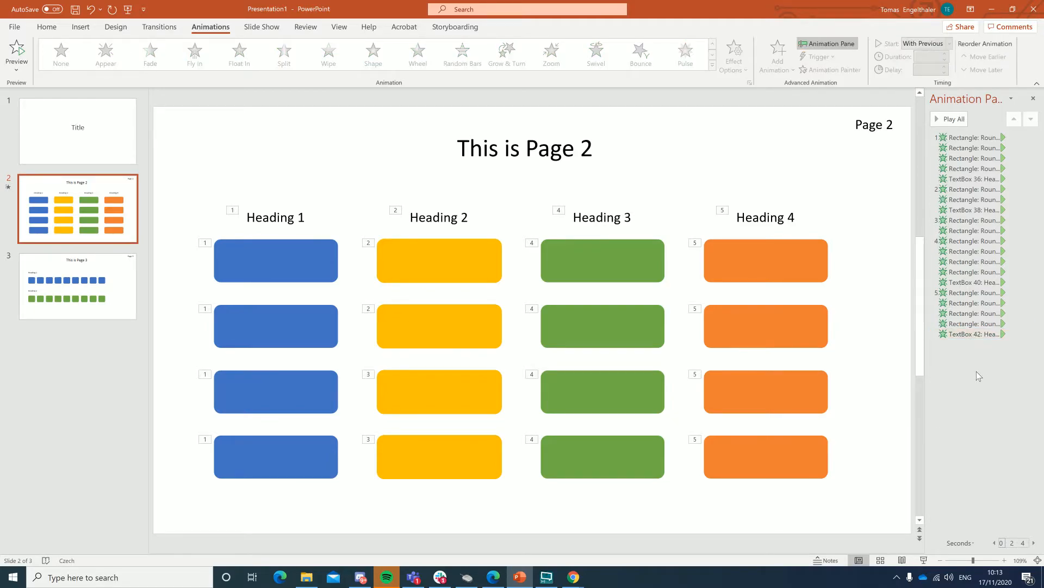
Switch Heading 4's animation back and forth between Start On Click and Start With Previous, ending on Start With Previous.
left_click(977, 336)
right_click(977, 334)
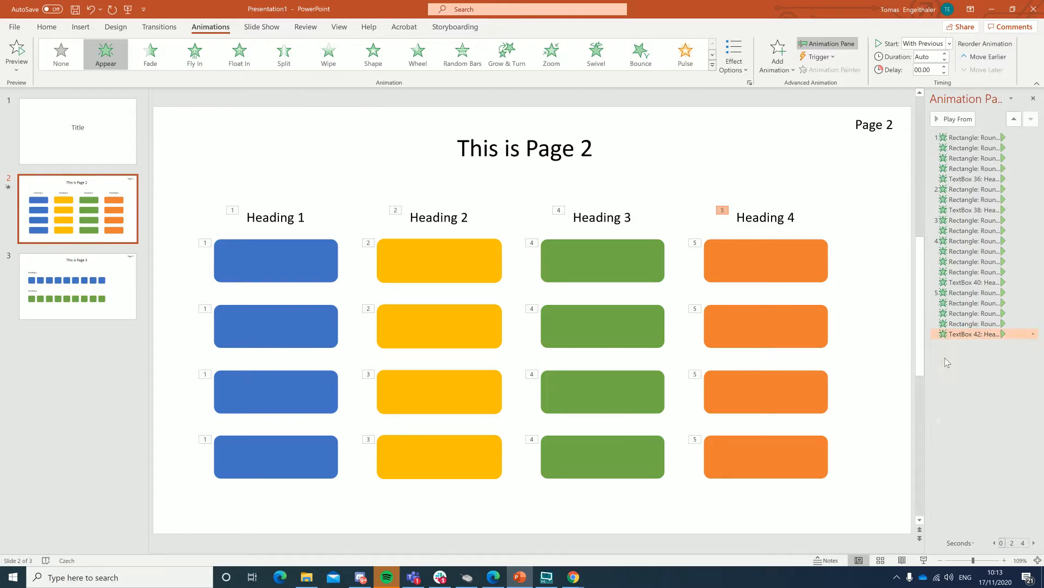
left_click(979, 357)
right_click(977, 334)
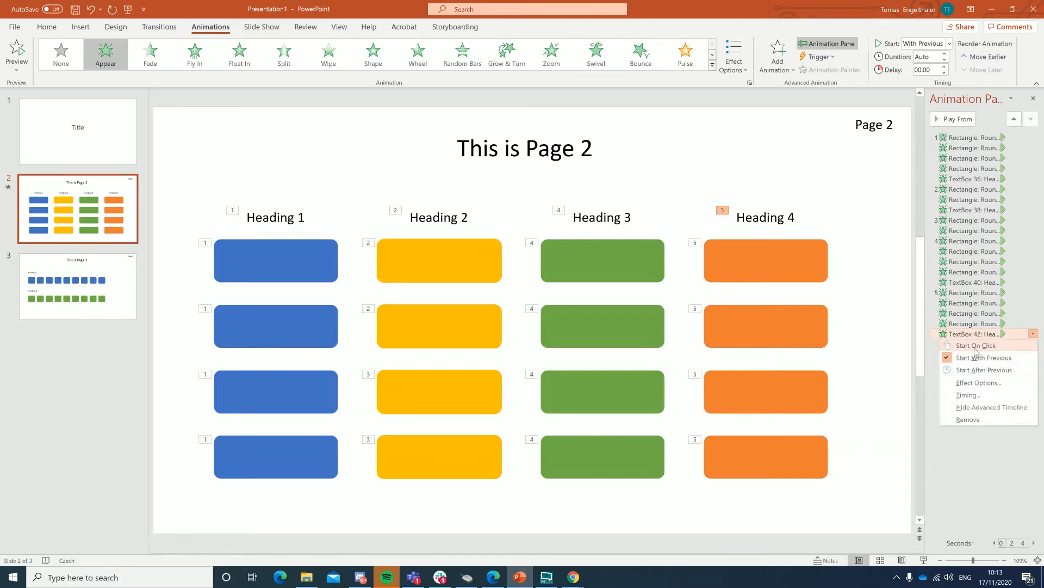
left_click(976, 346)
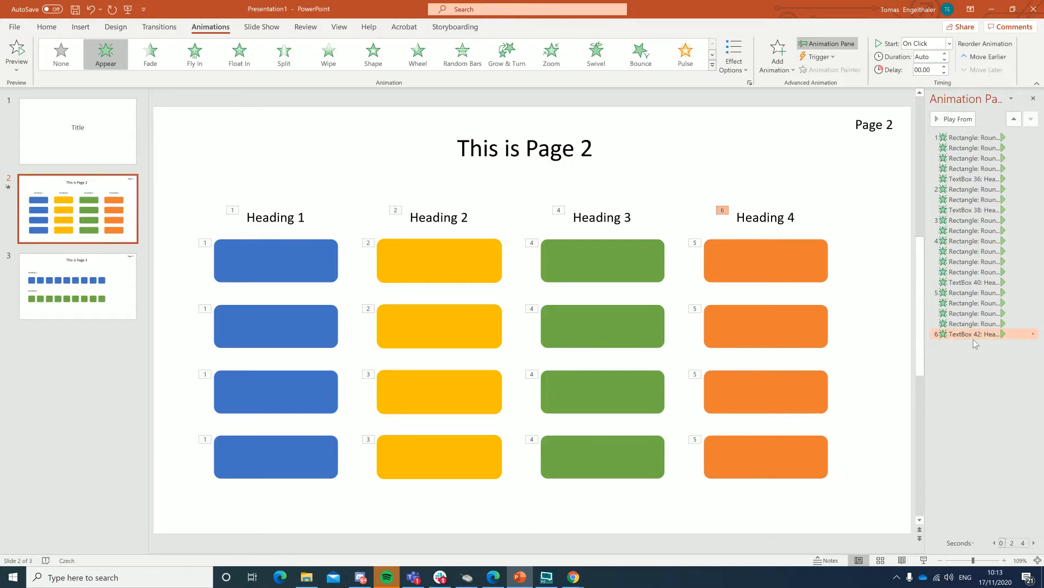
right_click(974, 337)
left_click(968, 357)
right_click(967, 335)
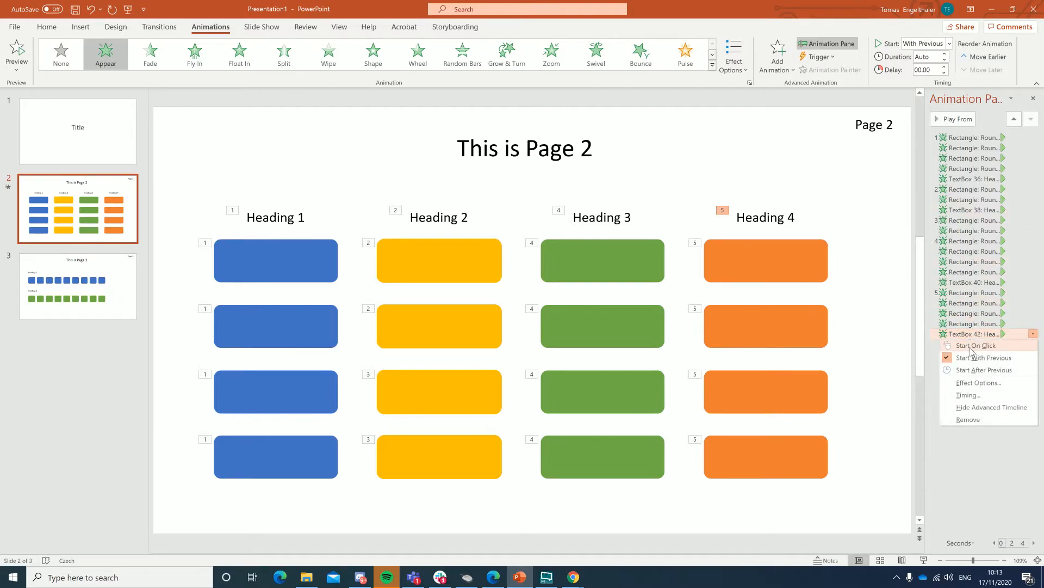
left_click(972, 346)
right_click(972, 335)
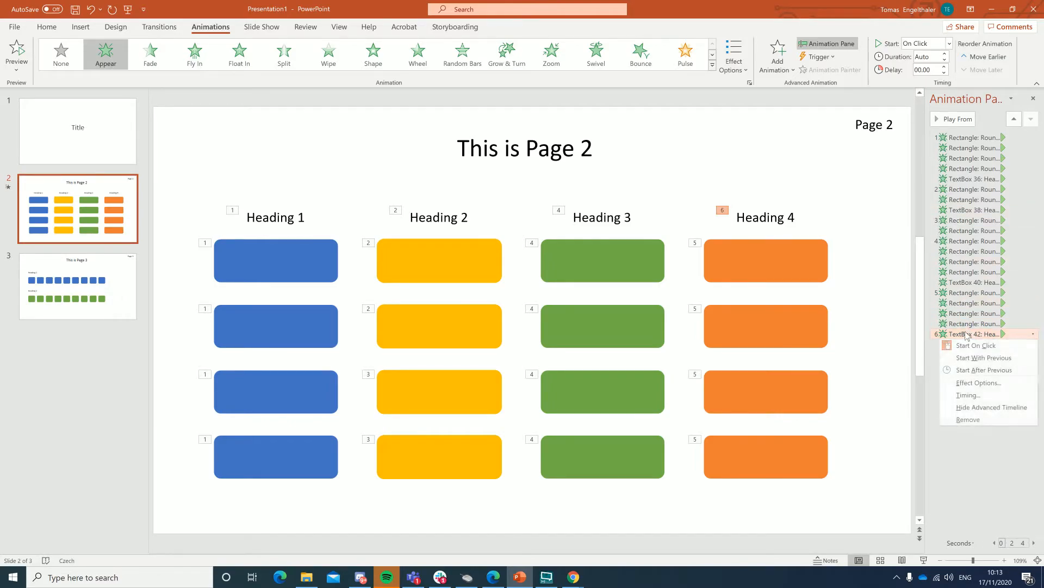
left_click(982, 358)
left_click(947, 385)
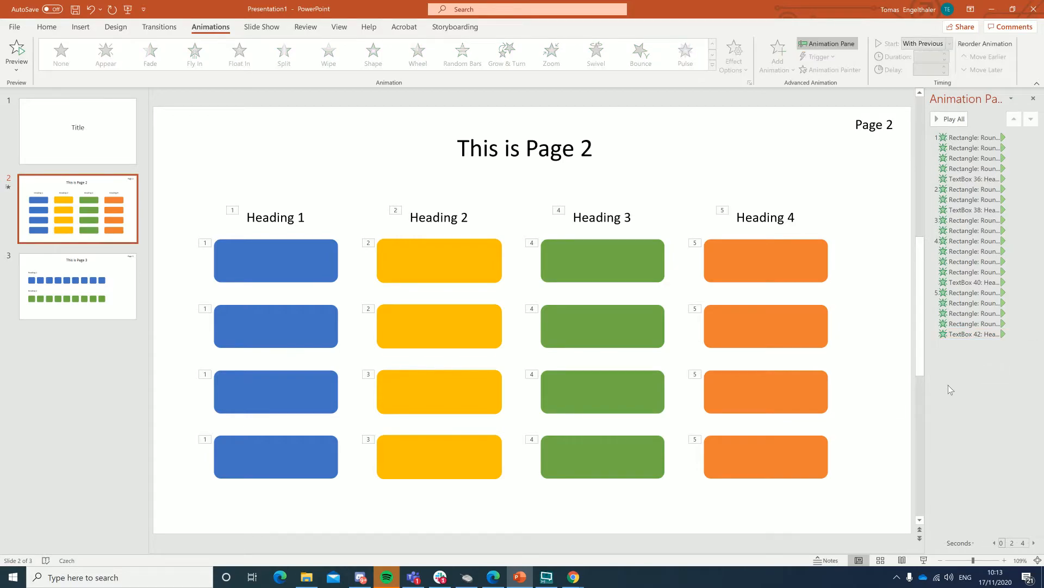
Play the slide show forwards and backwards through slide 2 to check that each heading appears together with its rectangles.
key("F5")
key("Right")
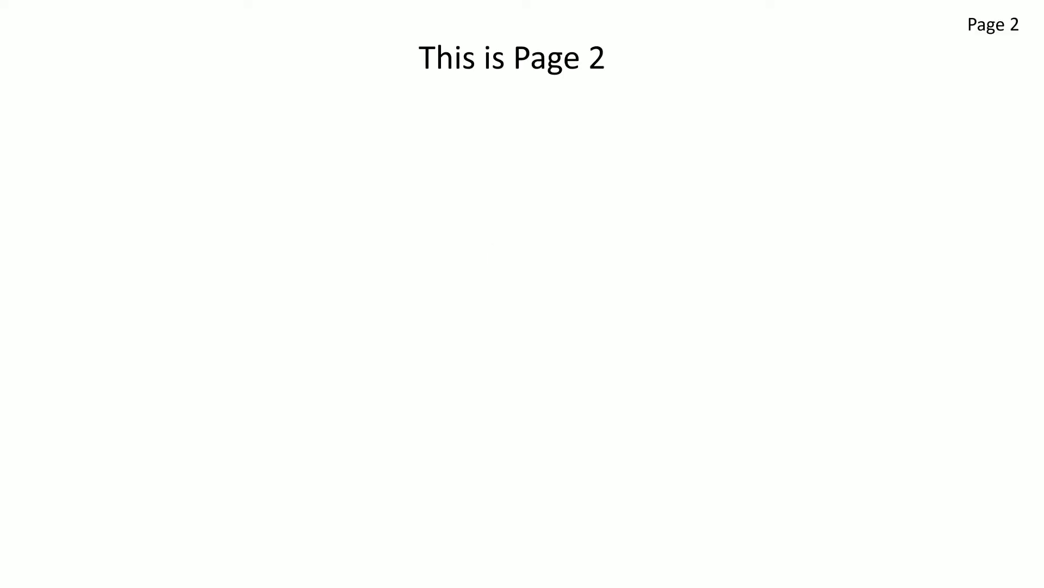
key("Right")
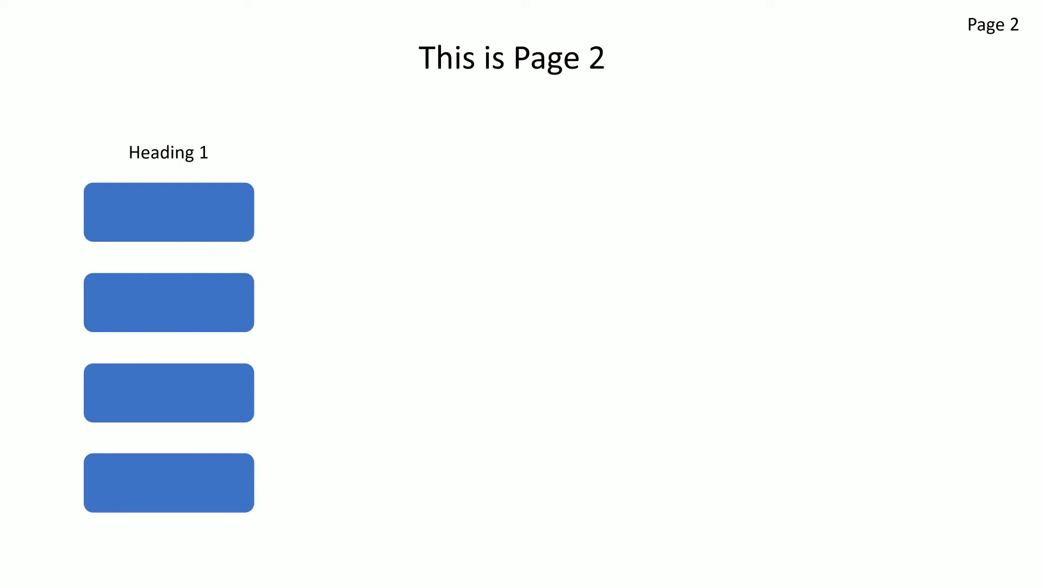
key("Right")
key("Right")
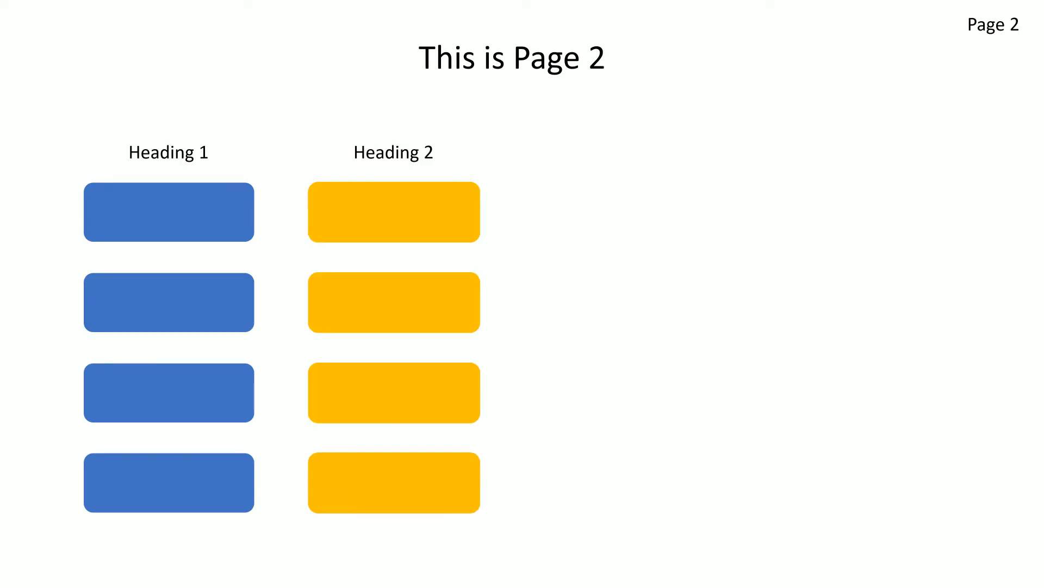
key("Right")
key("Right")
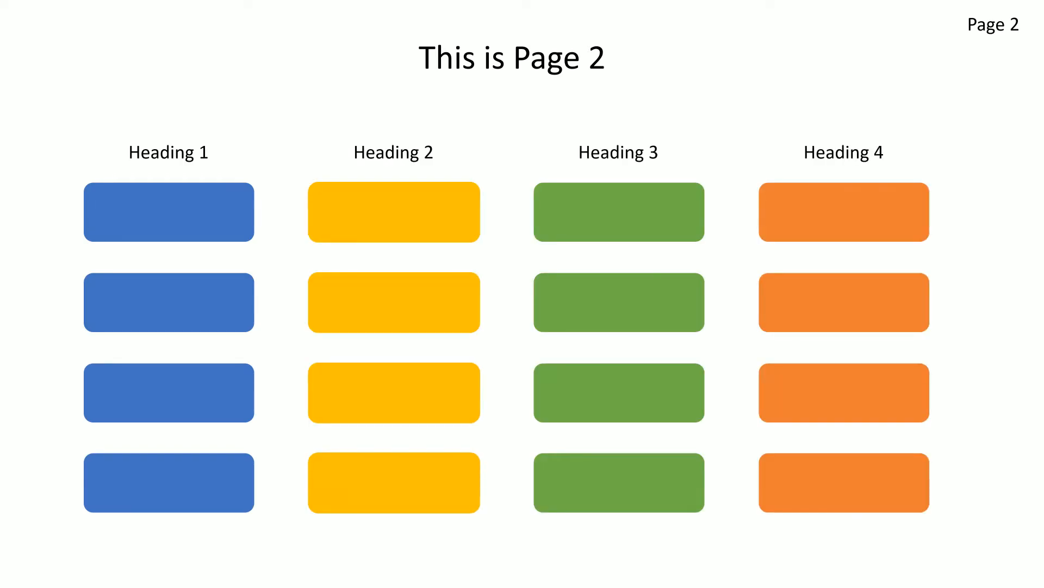
key("Left")
key("Left")
key("Left")
key("Left")
key("Right")
key("Right")
key("Left")
key("Escape")
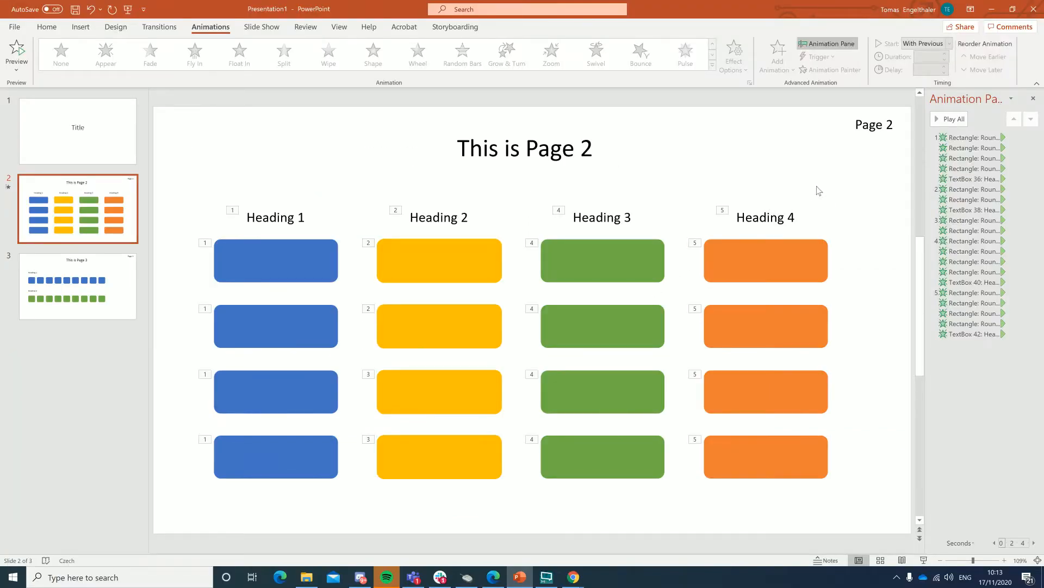
Set the animations of the two lower yellow rectangles on slide 2 to Start With Previous.
left_click(956, 191)
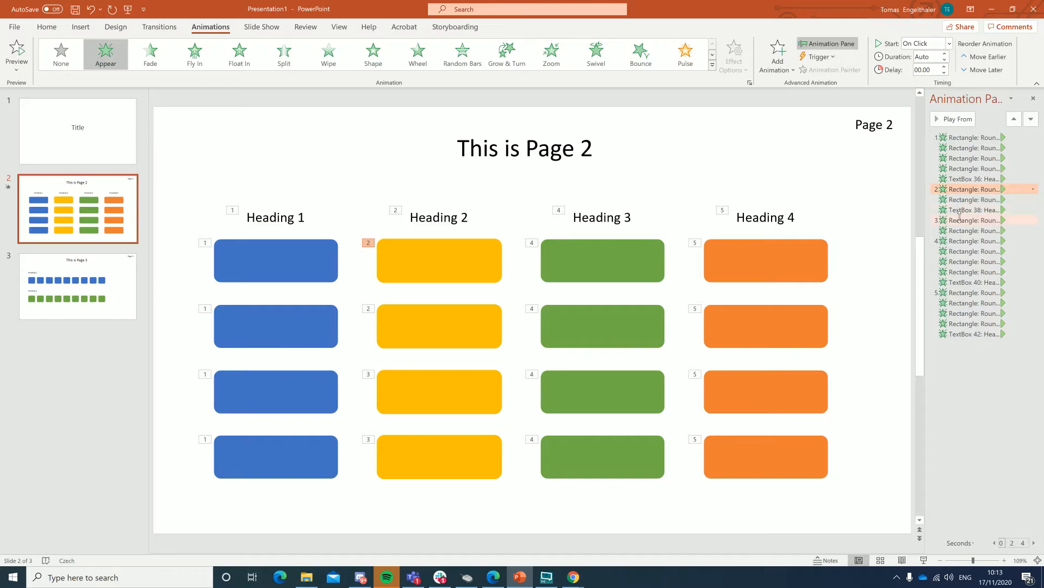
left_click(957, 210, "shift")
left_click(368, 405)
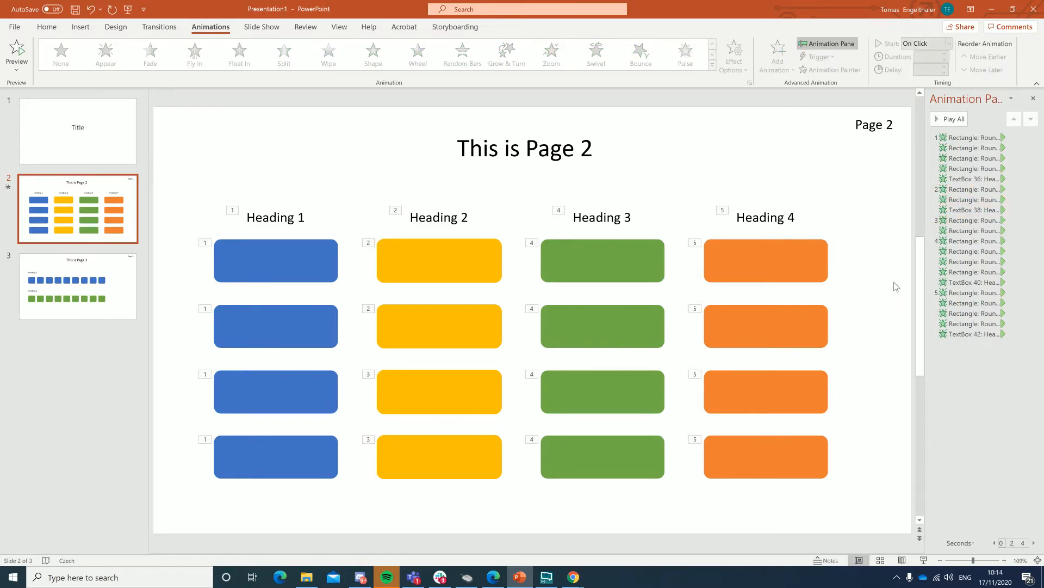
left_click(981, 222)
left_click(957, 231, "shift")
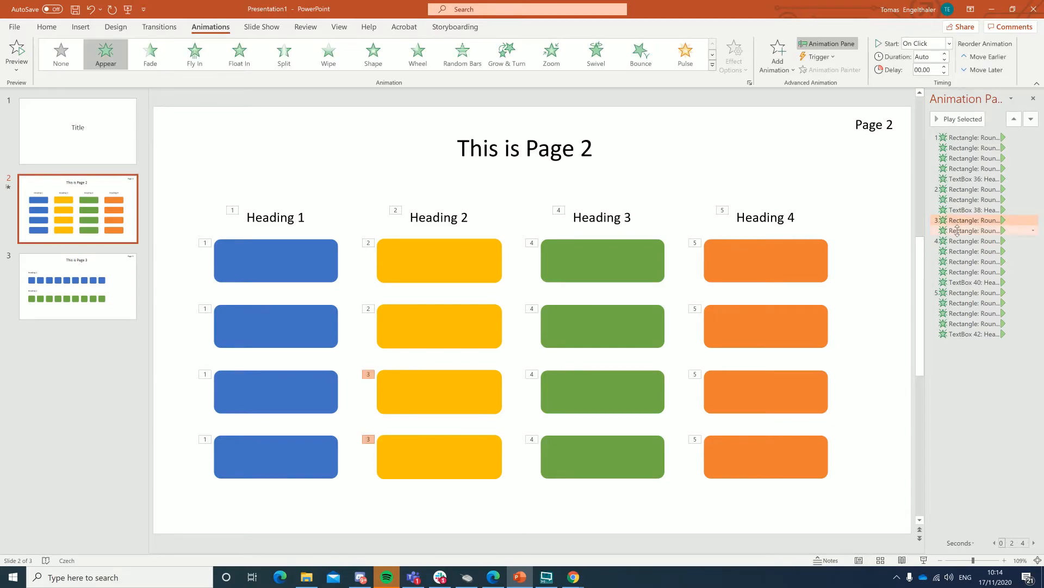
right_click(957, 230)
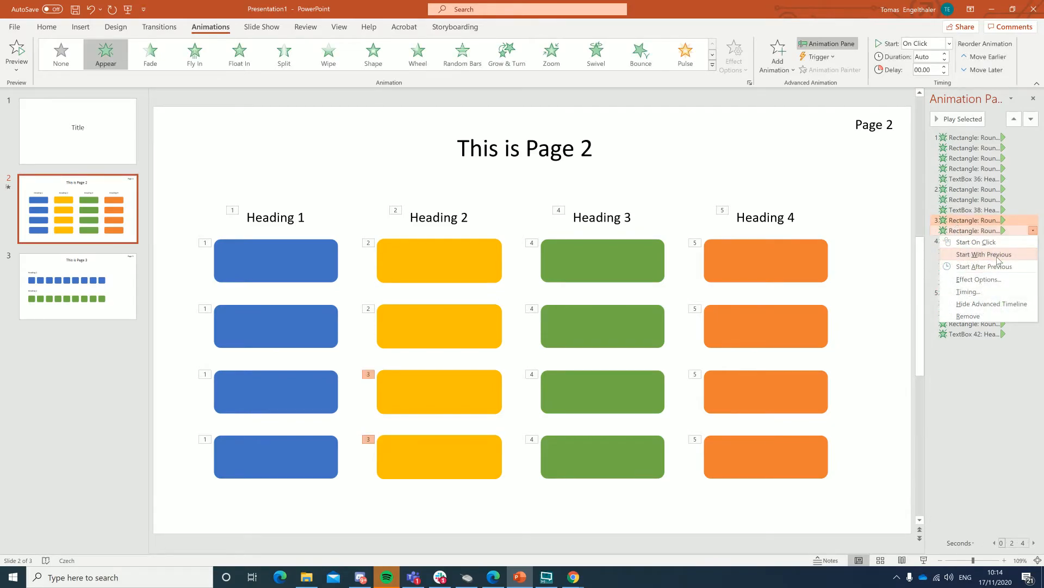
left_click(999, 256)
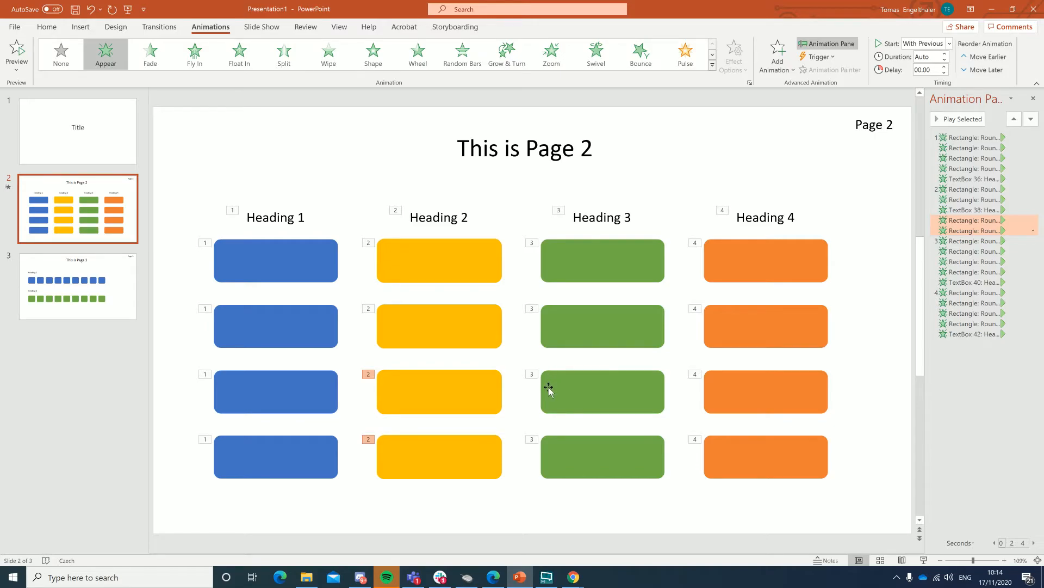
Apply the Disappear exit animation to the middle blue square under Heading 1 on slide 3.
left_click(87, 305)
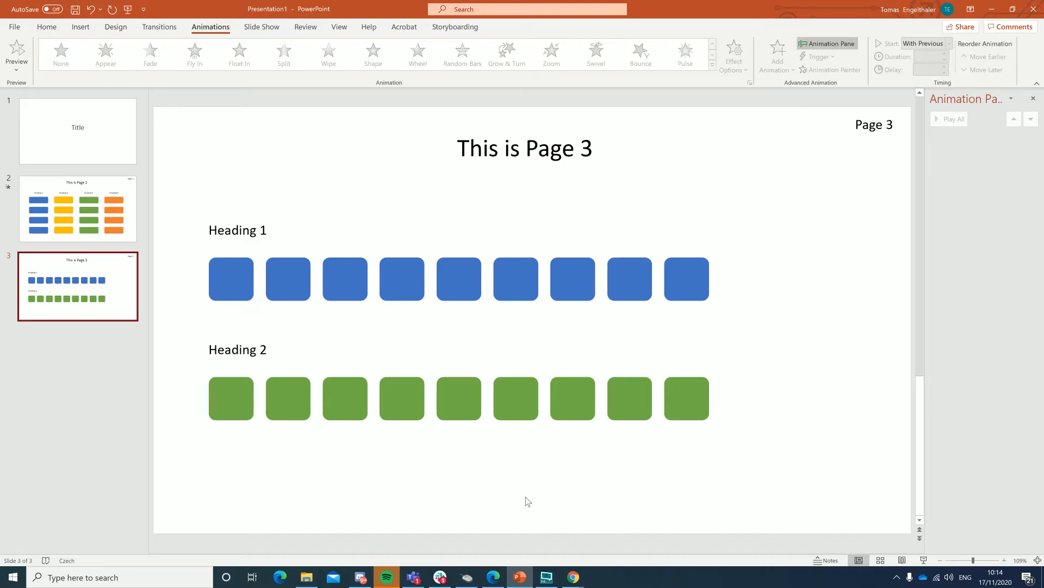
left_click_drag(187, 217, 804, 483)
left_click(803, 483)
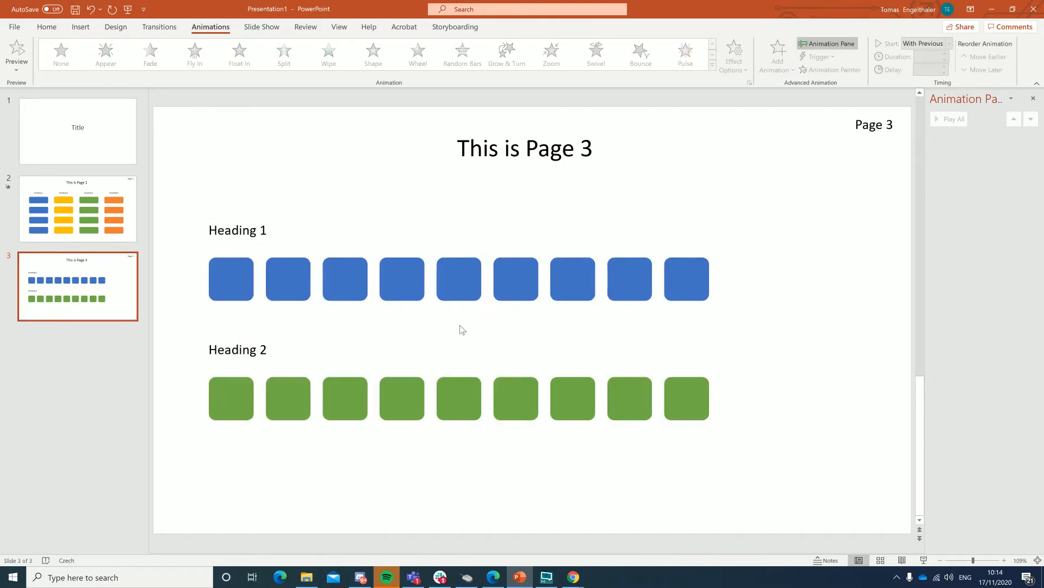
left_click(445, 297)
left_click(497, 335)
left_click(450, 295)
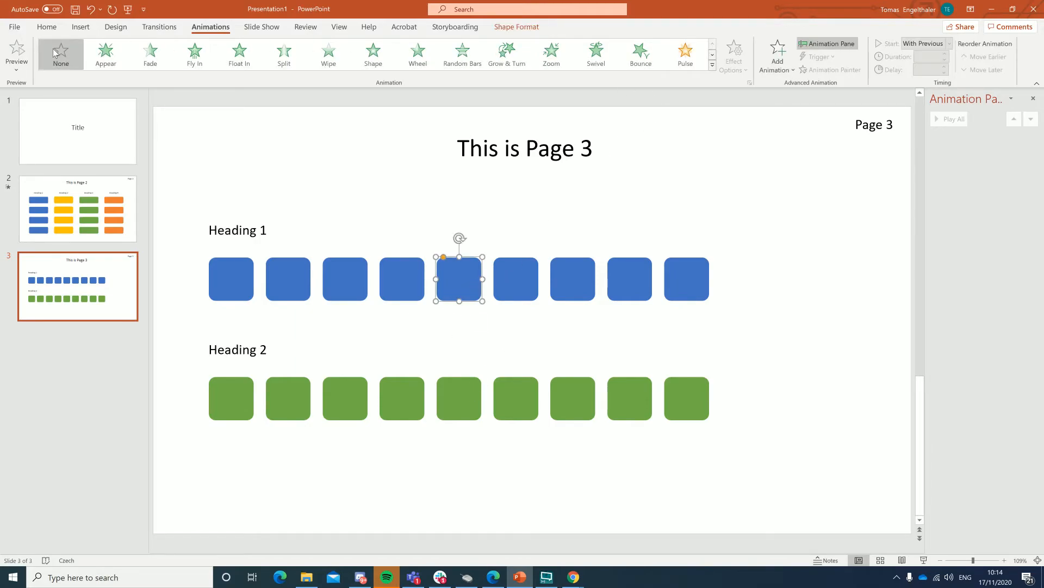
left_click(713, 55)
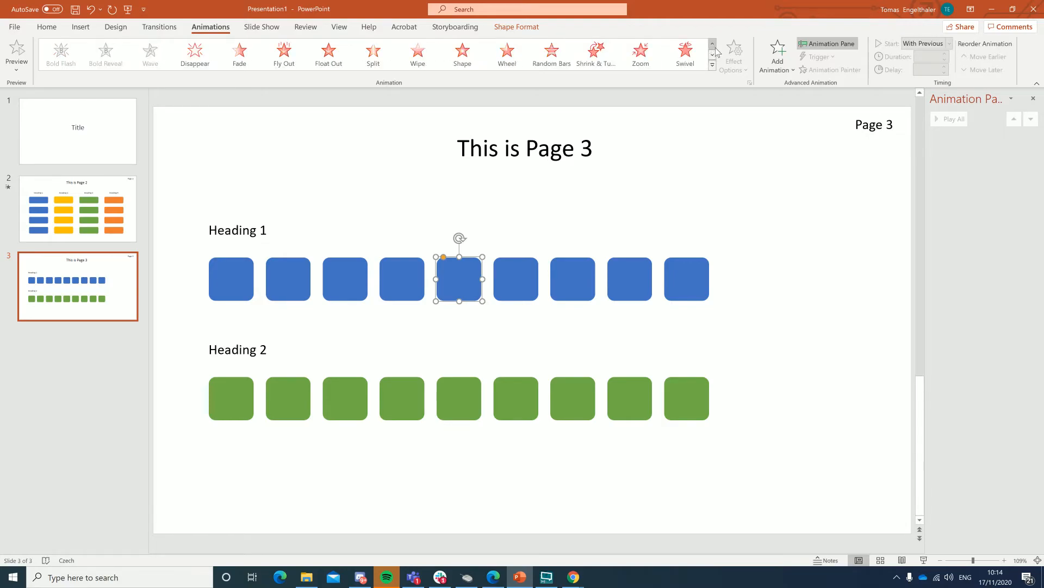
left_click(713, 44)
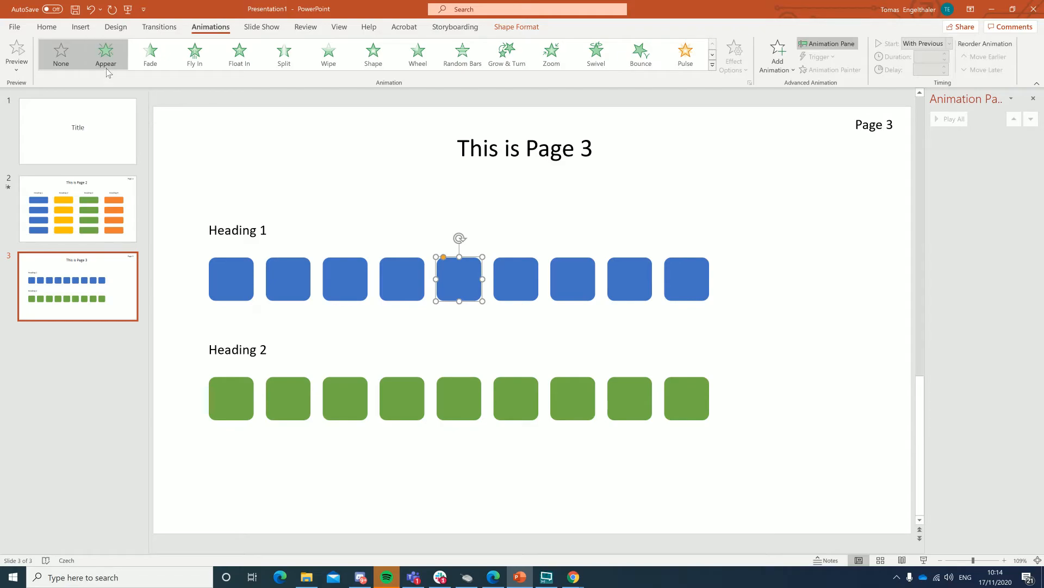
left_click(714, 55)
left_click(713, 55)
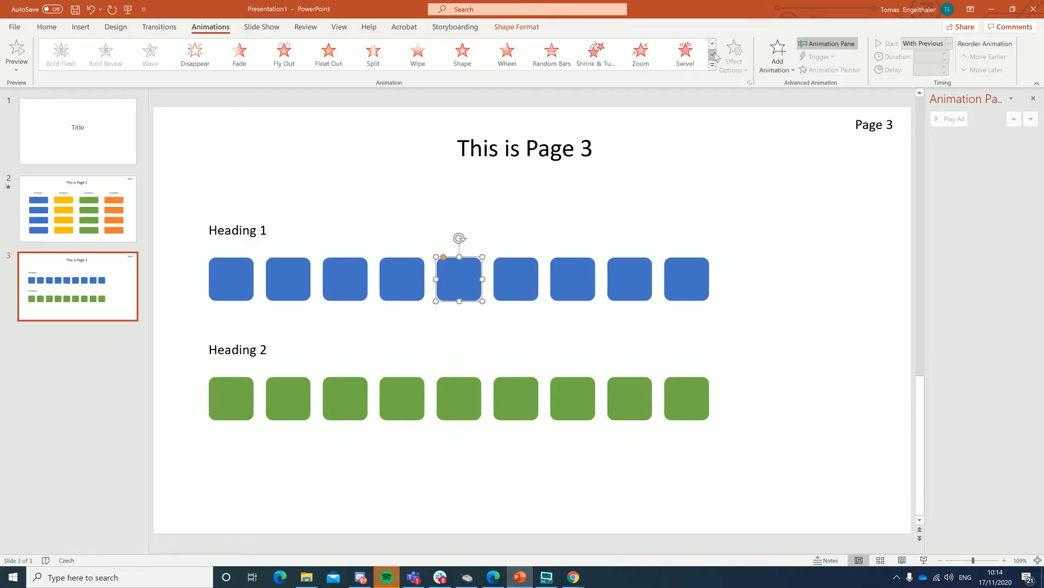
left_click(186, 56)
left_click(348, 529)
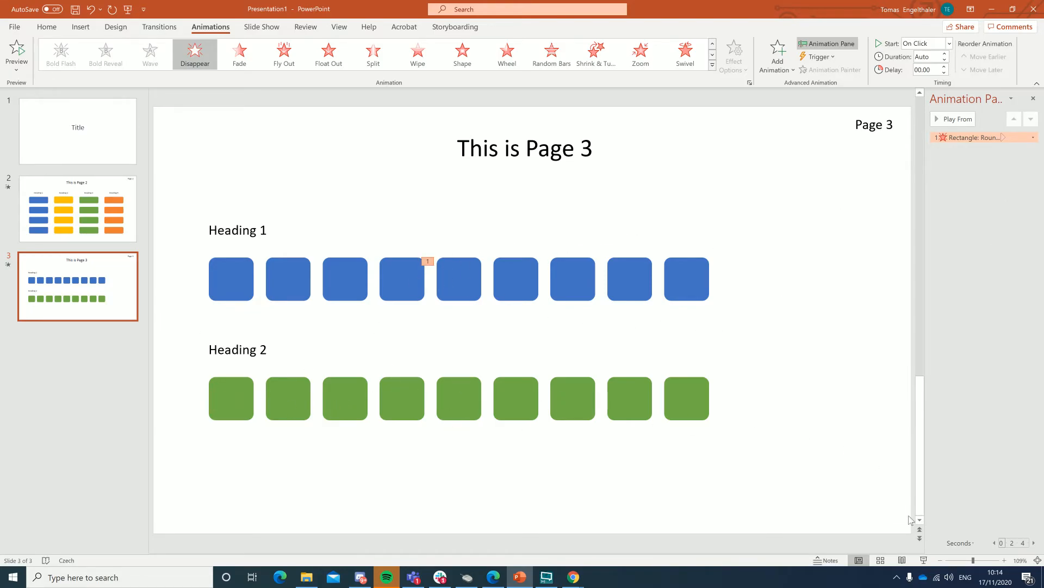
Play the slide show from slide 3 to check the blue square's Disappear animation, and return to editing.
left_click(923, 560)
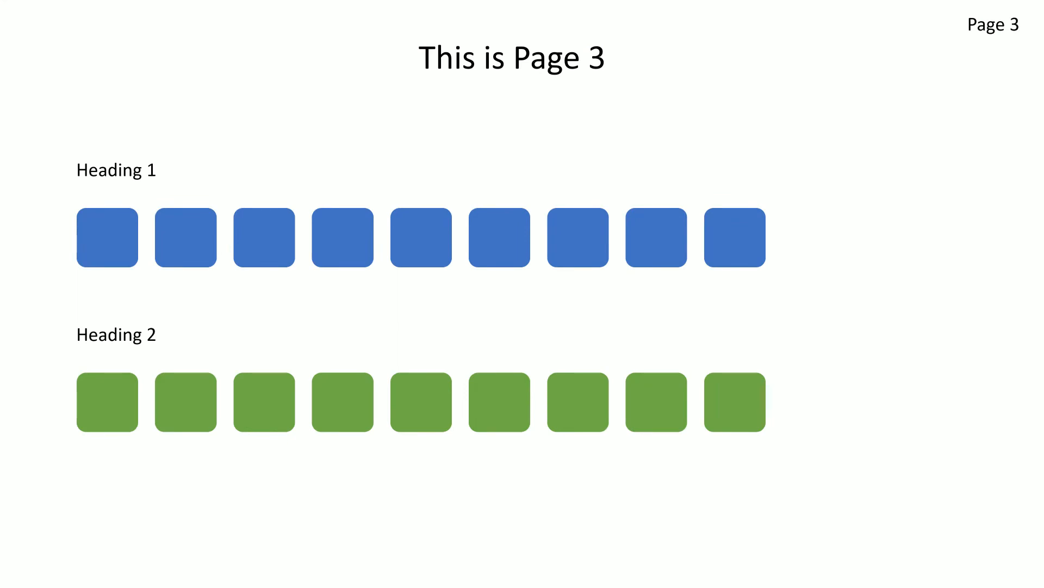
key("Right")
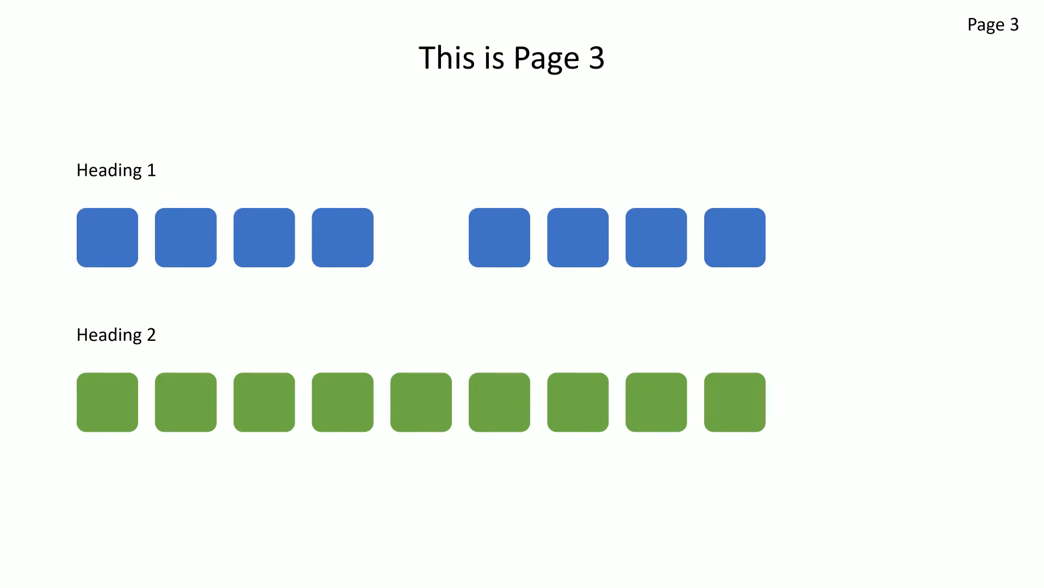
key("Escape")
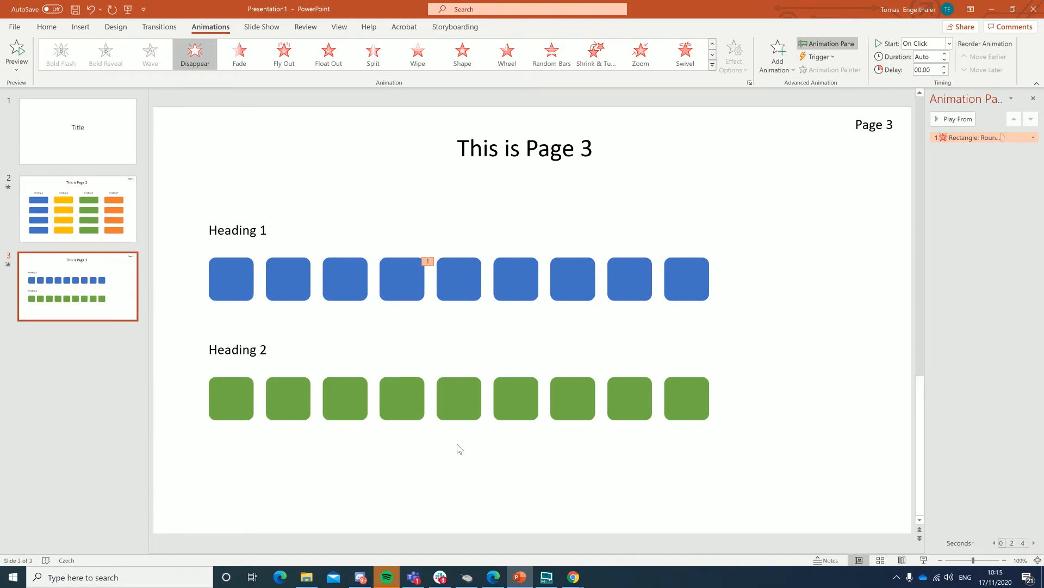
Apply the Object Color emphasis animation to the middle green square under Heading 2.
left_click(469, 398)
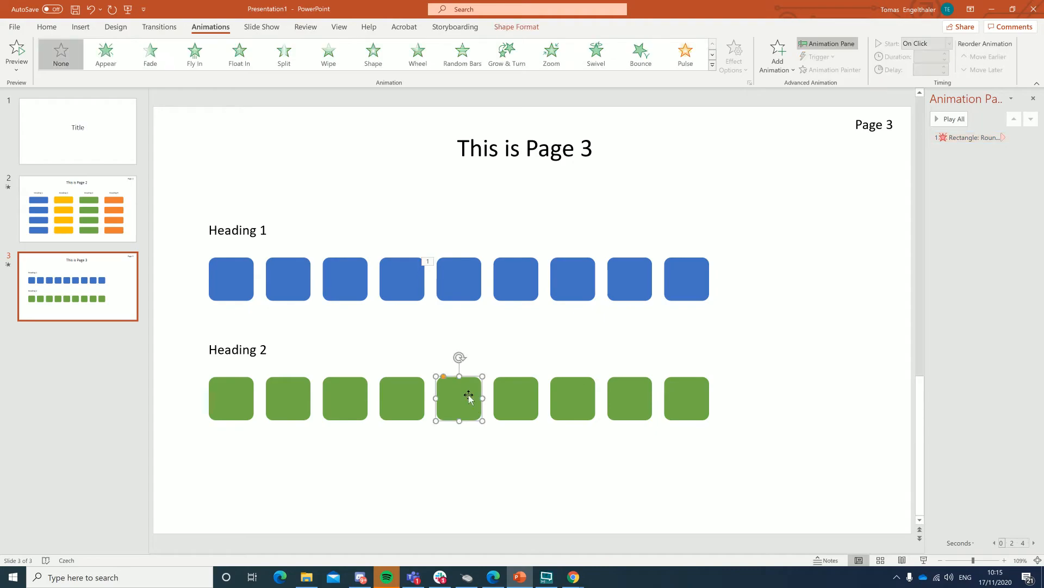
left_click(712, 54)
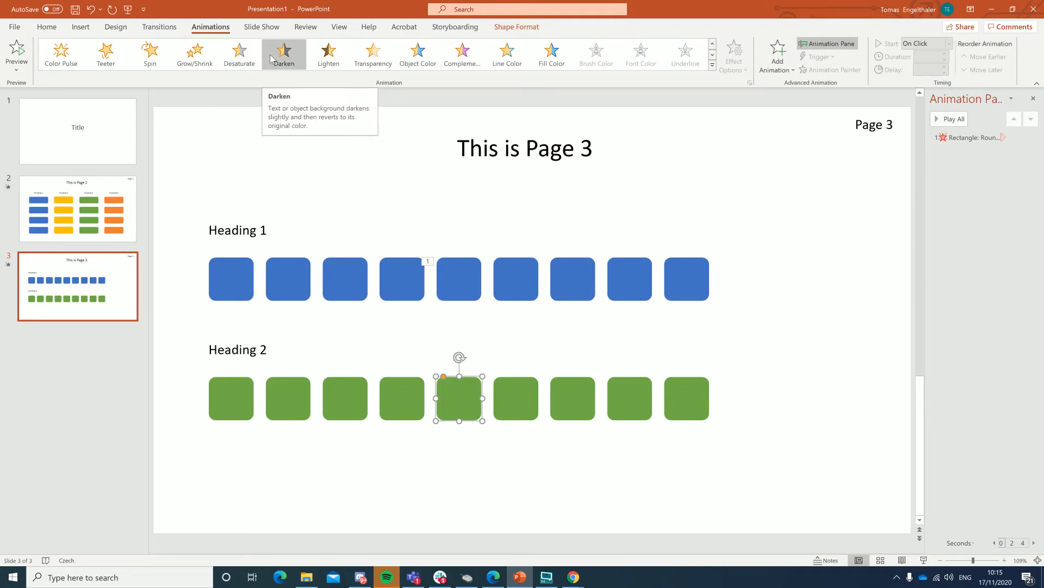
left_click(430, 55)
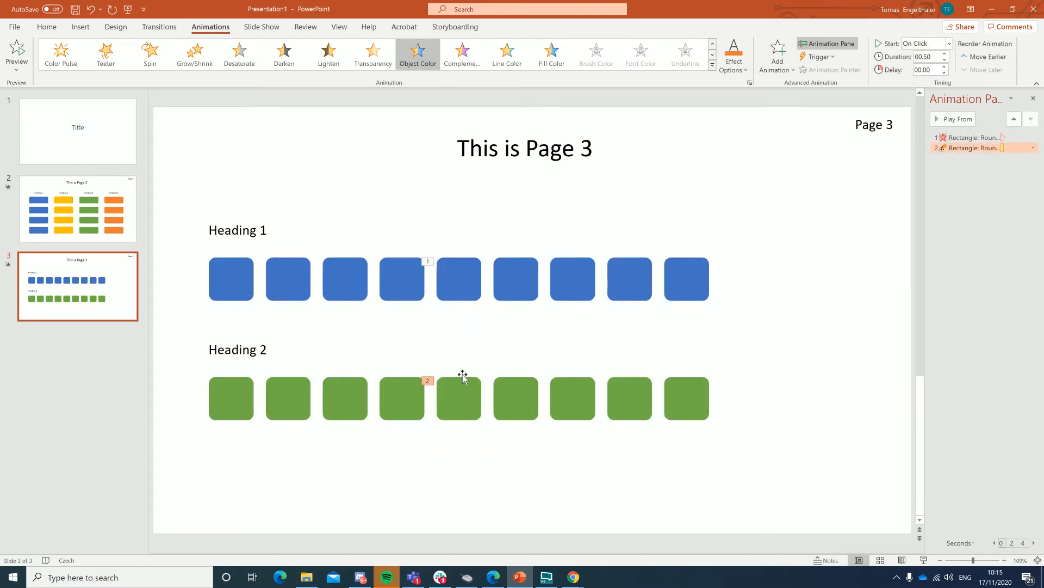
Play slide 3 through both animations to check the green square's colour change, and exit the show.
left_click(923, 560)
key("space")
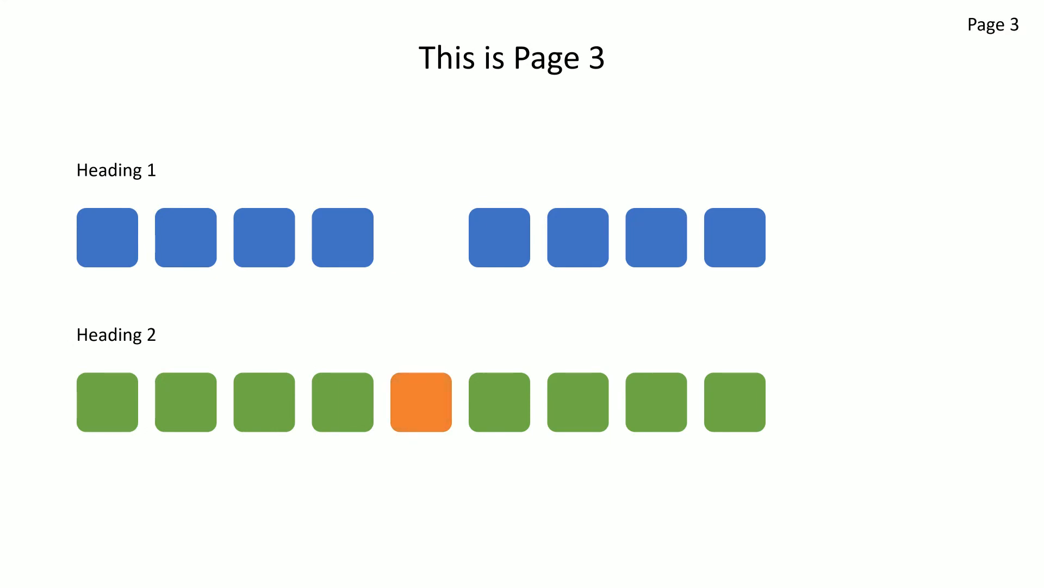
key("Escape")
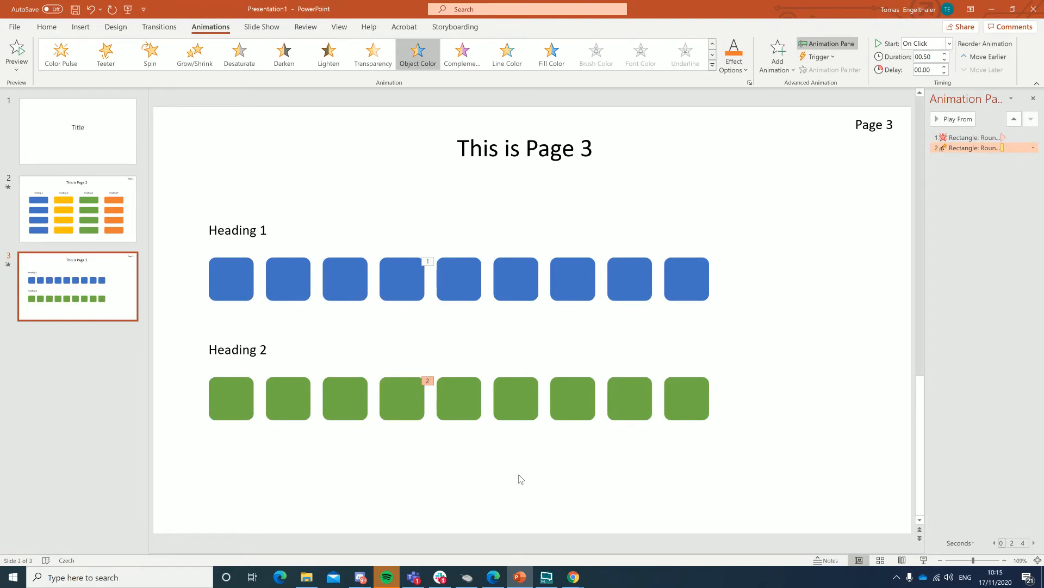
Change the colour in the green square's Object Color effect options to plum.
left_click(439, 401)
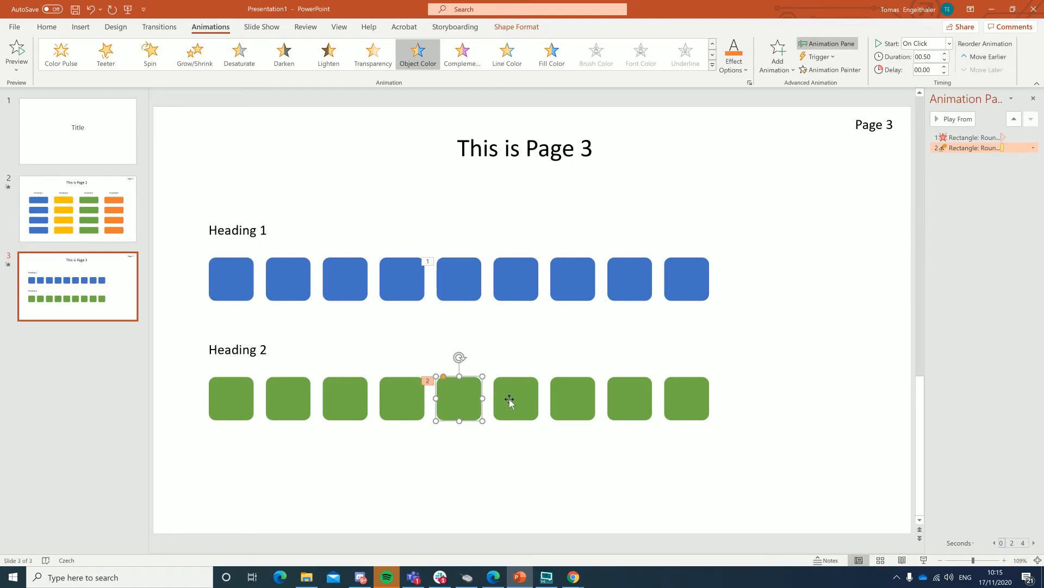
left_click(972, 138)
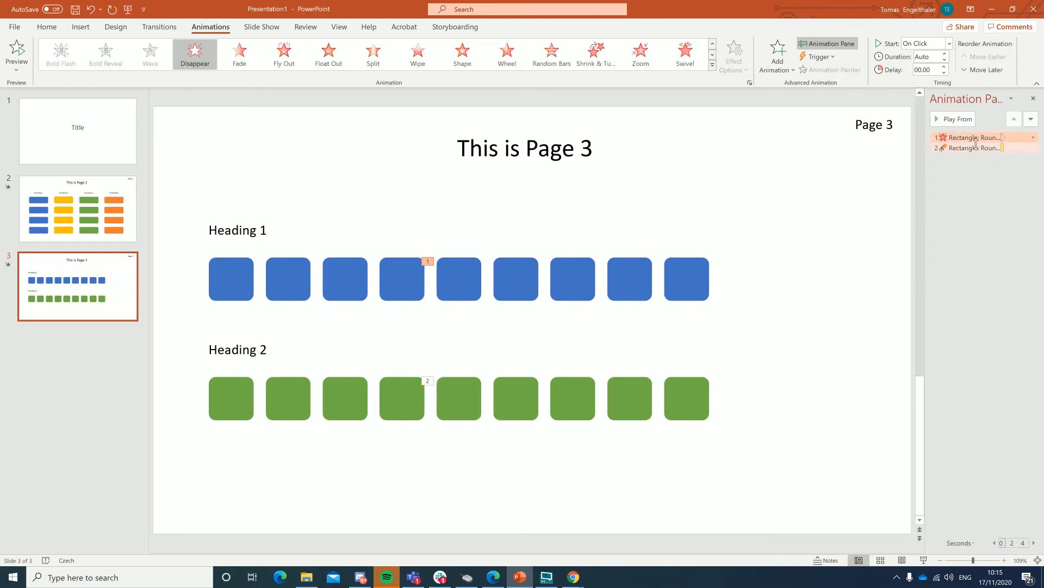
left_click(976, 146)
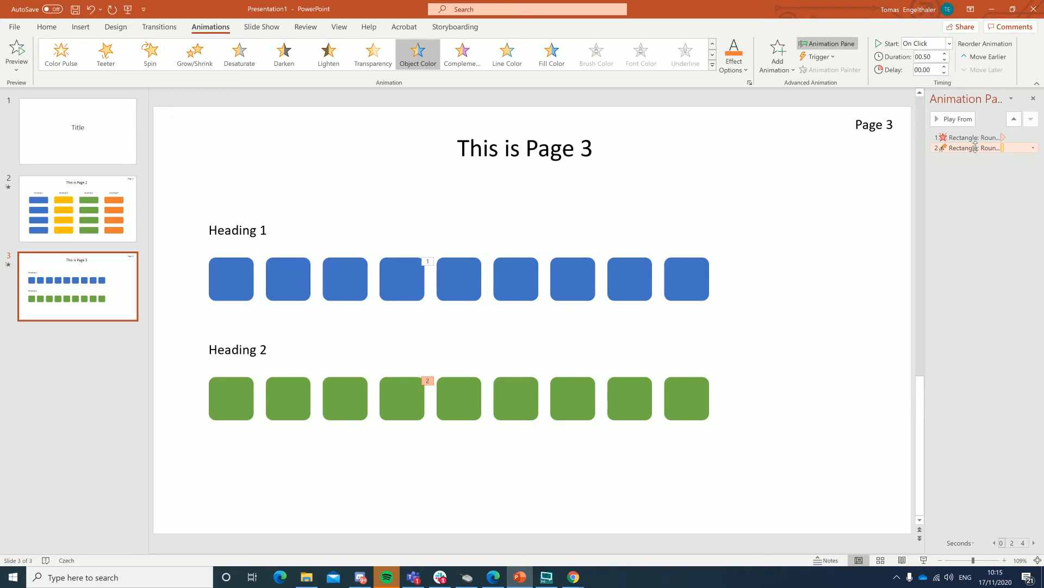
right_click(984, 148)
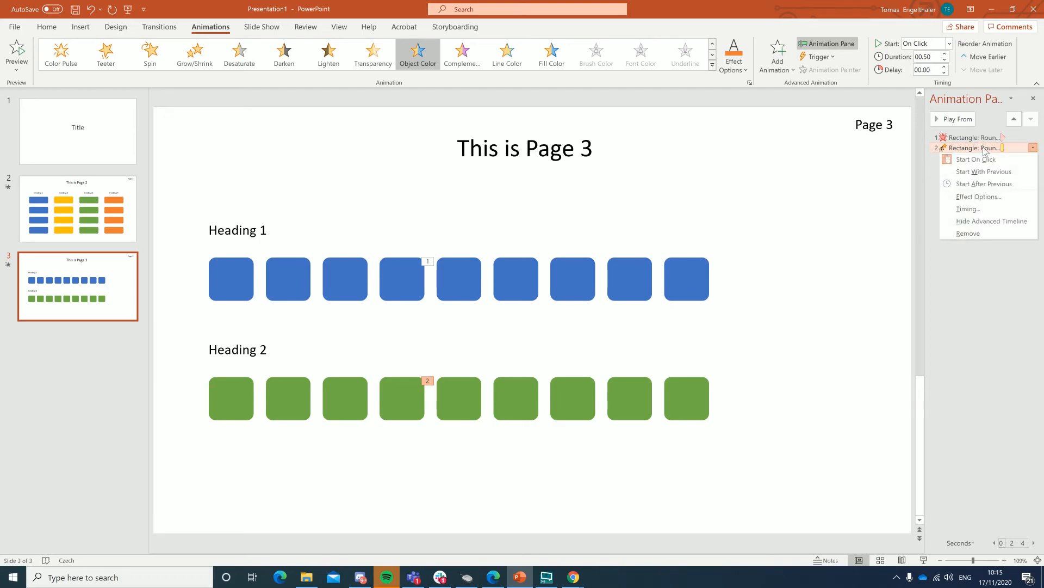
left_click(983, 197)
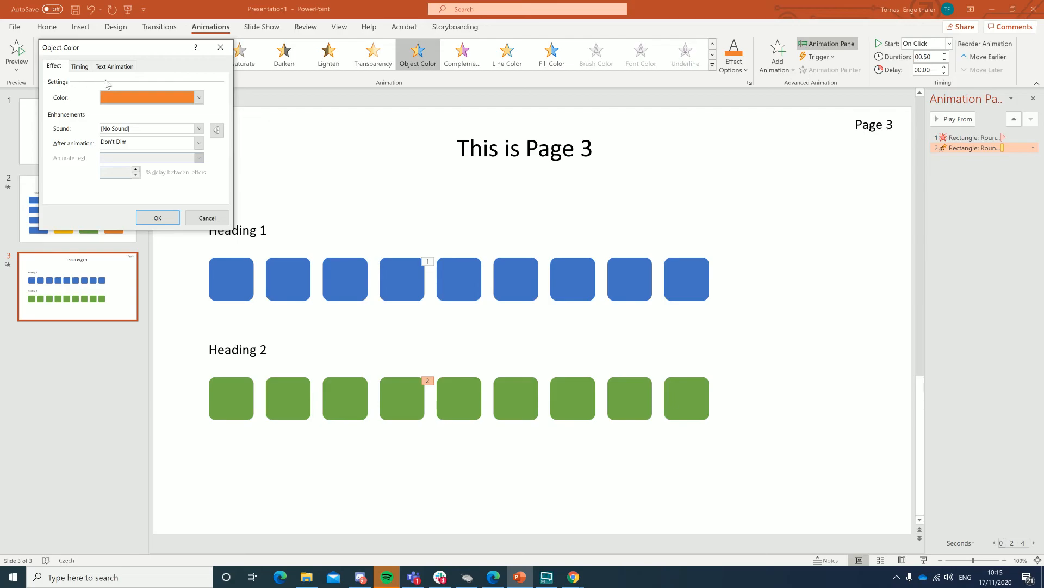
left_click(118, 96)
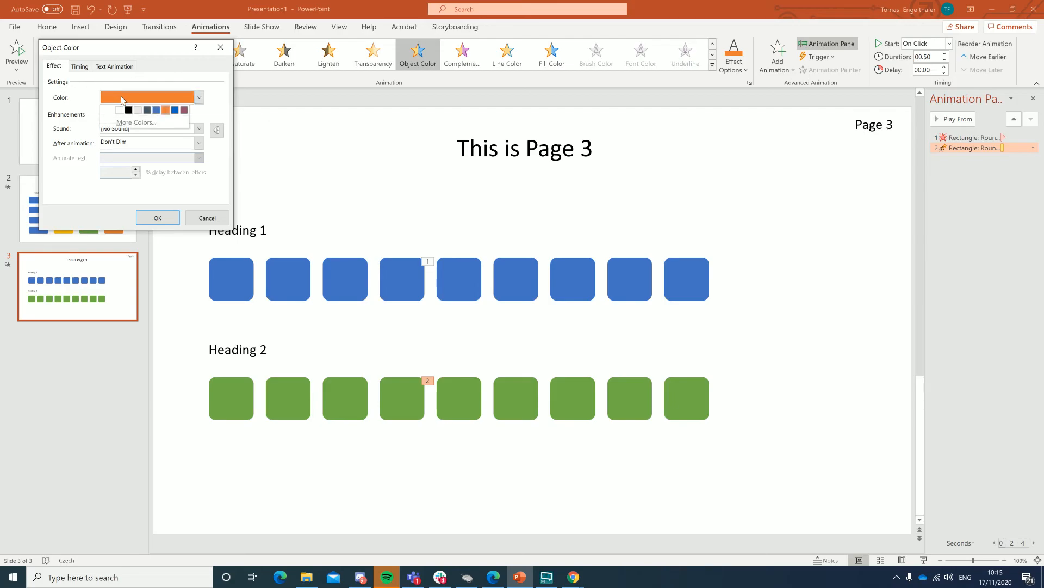
left_click(185, 111)
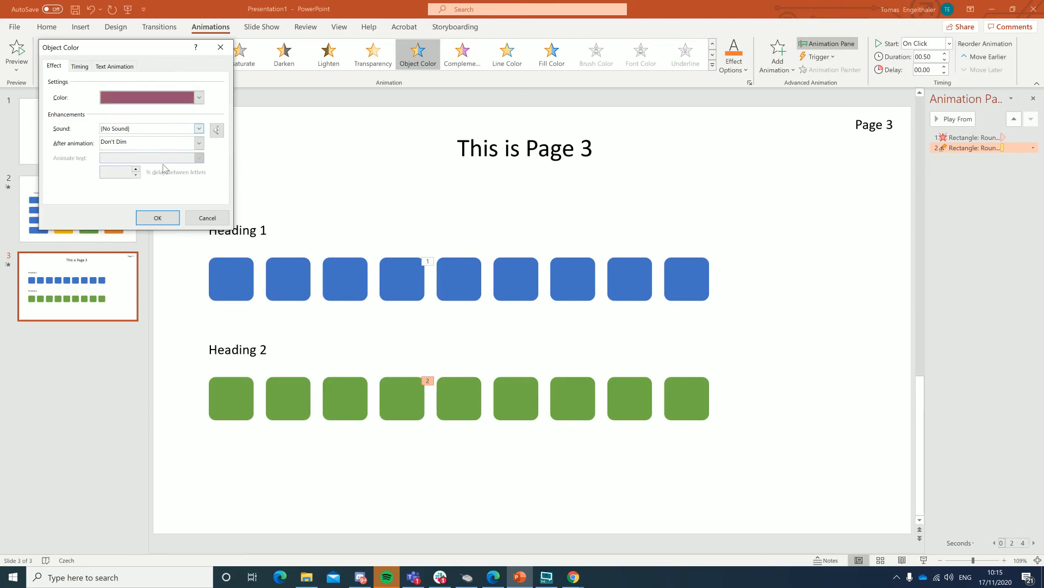
left_click(158, 218)
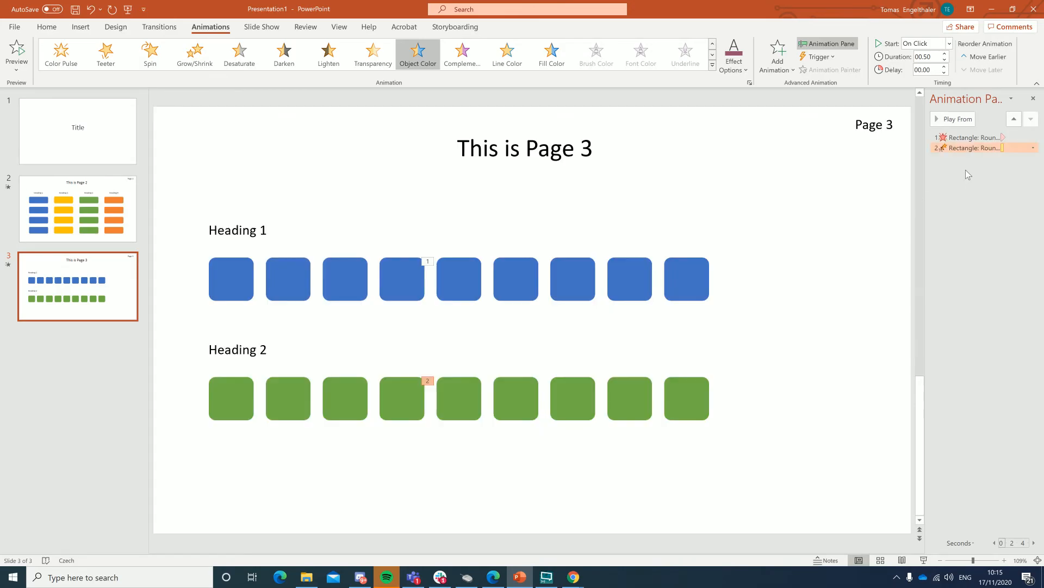
Examine the effect, timing and text animation options of the blue square's Disappear animation without changing them.
left_click(974, 137)
left_click(1033, 137)
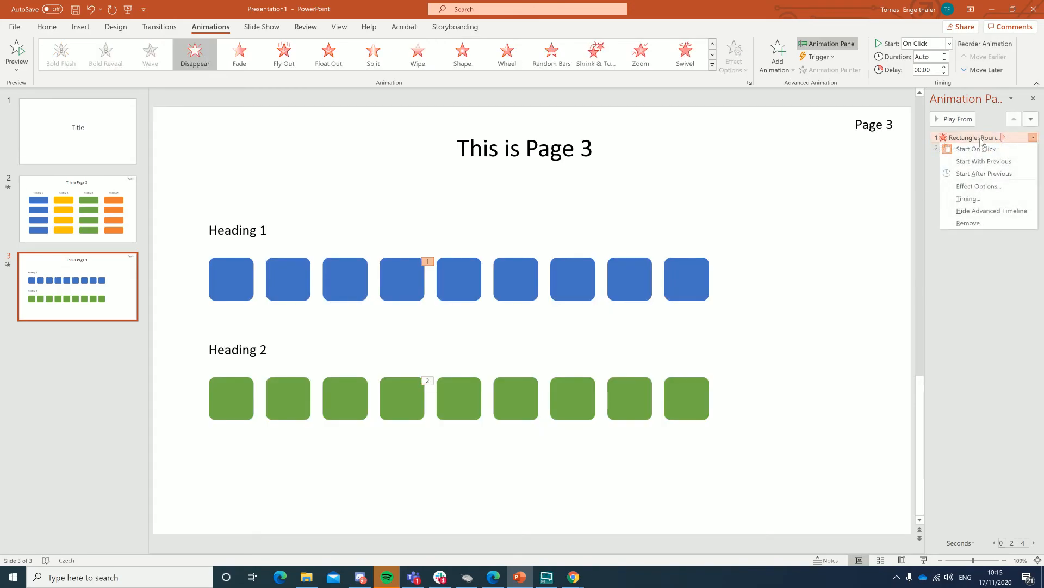
left_click(983, 187)
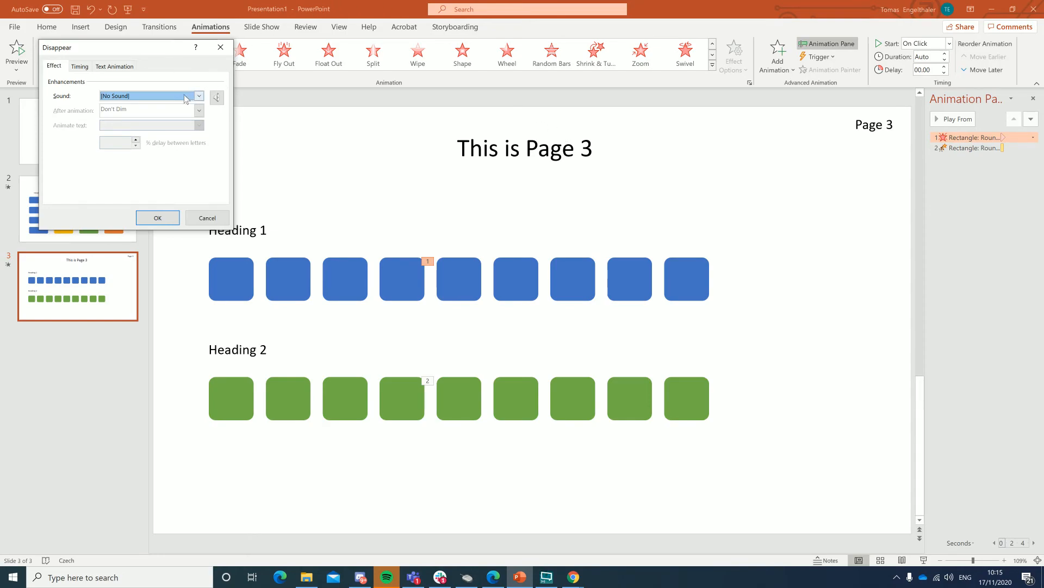
left_click(86, 71)
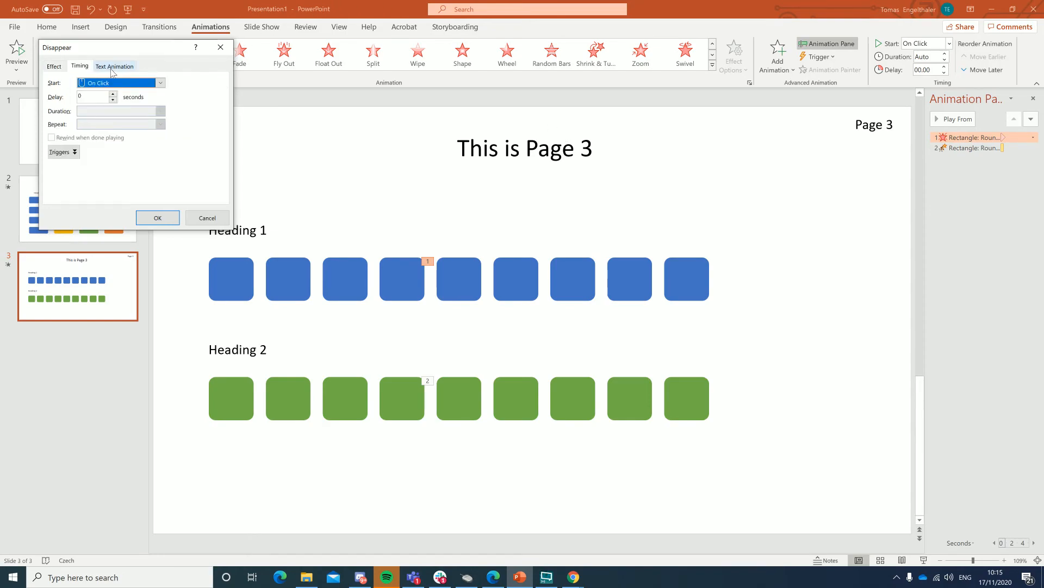
left_click(114, 71)
left_click(60, 68)
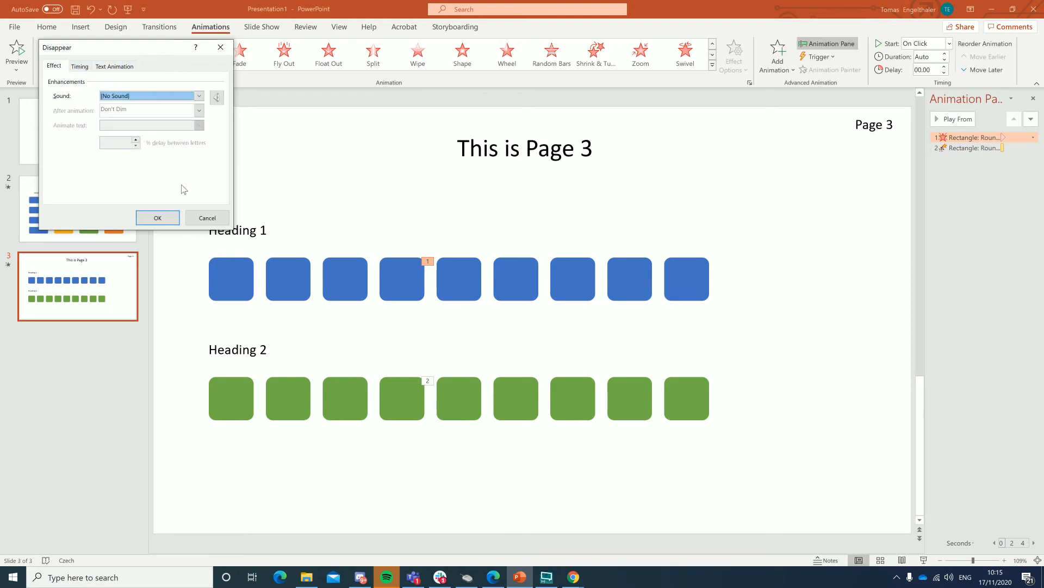
left_click(207, 218)
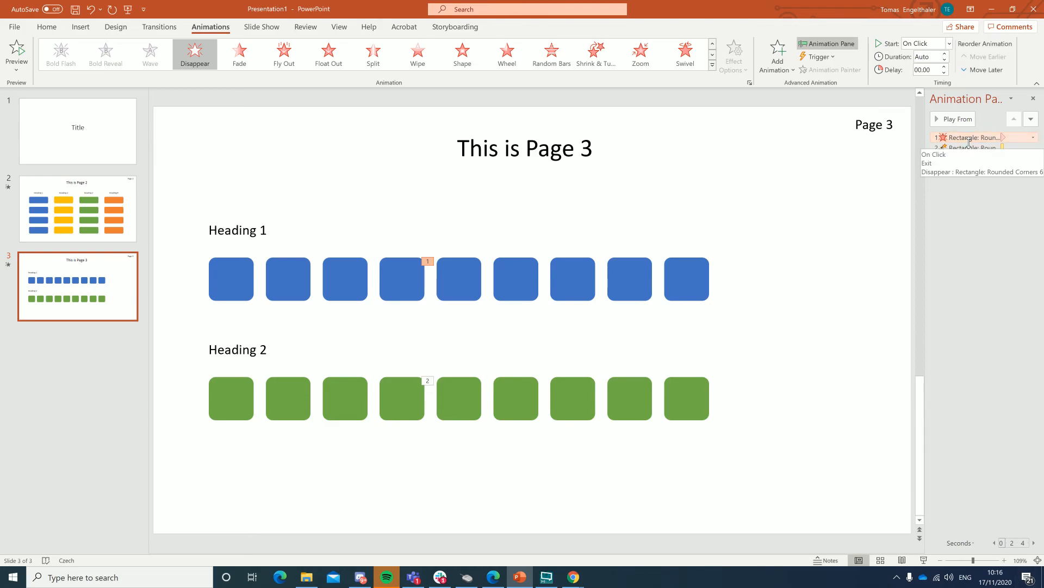
Play the slide show from slide 3 to check the Disappear animation and the green square's new colour.
left_click(924, 560)
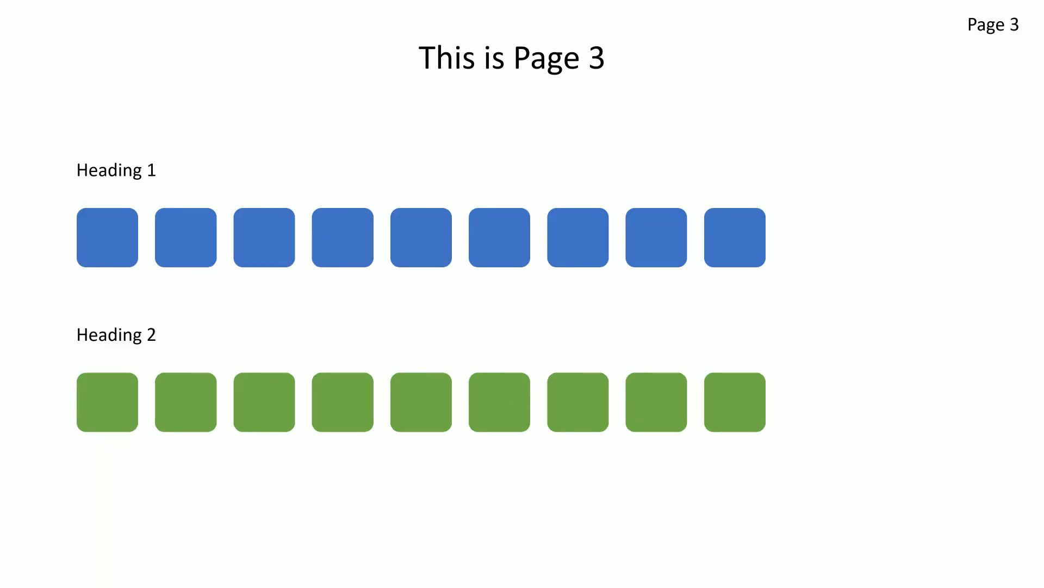
key("space")
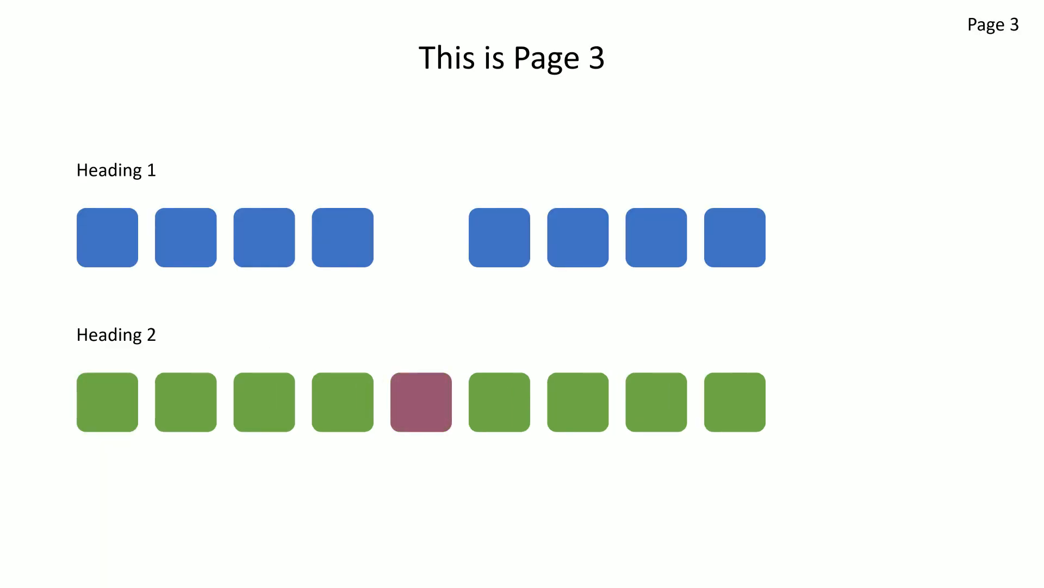
Exit the slide show and browse the available animation effects back to the entrance effects.
key("Escape")
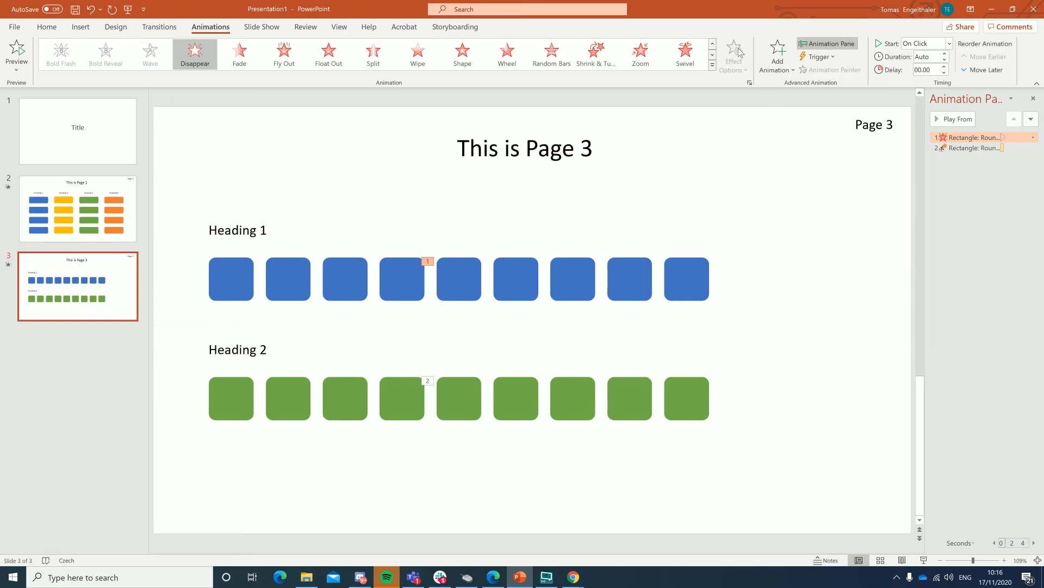
left_click(713, 44)
left_click(713, 45)
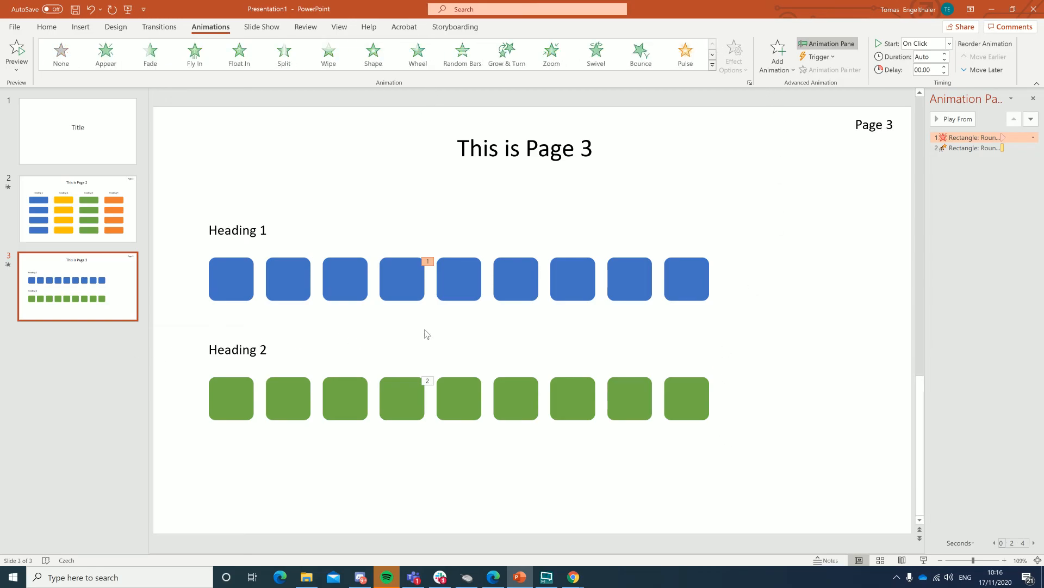
Go to slide 2 and examine which animation entries belong to the upper two blue rectangles under Heading 1.
key("Page_Up")
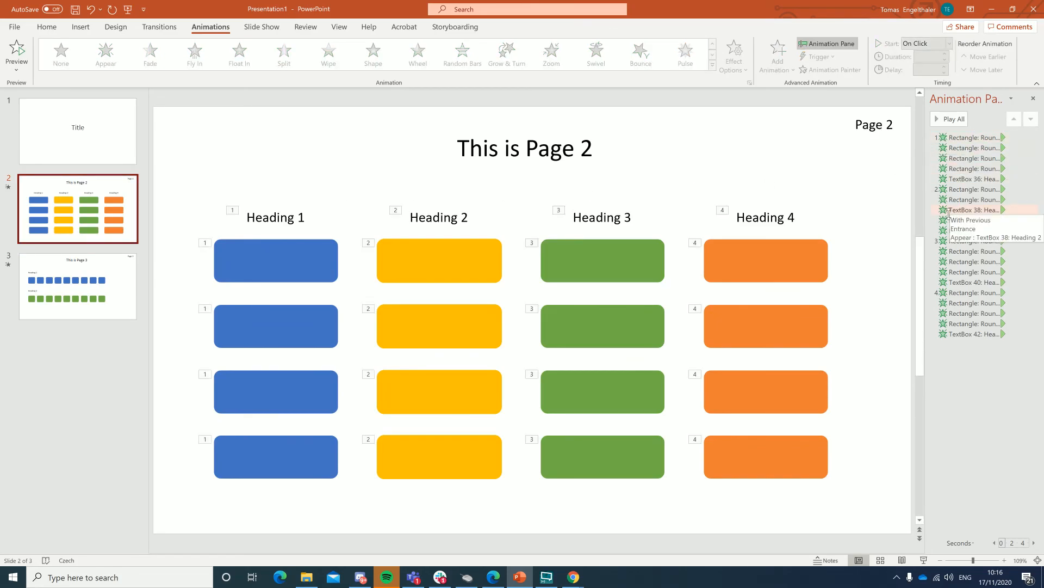
left_click(966, 136)
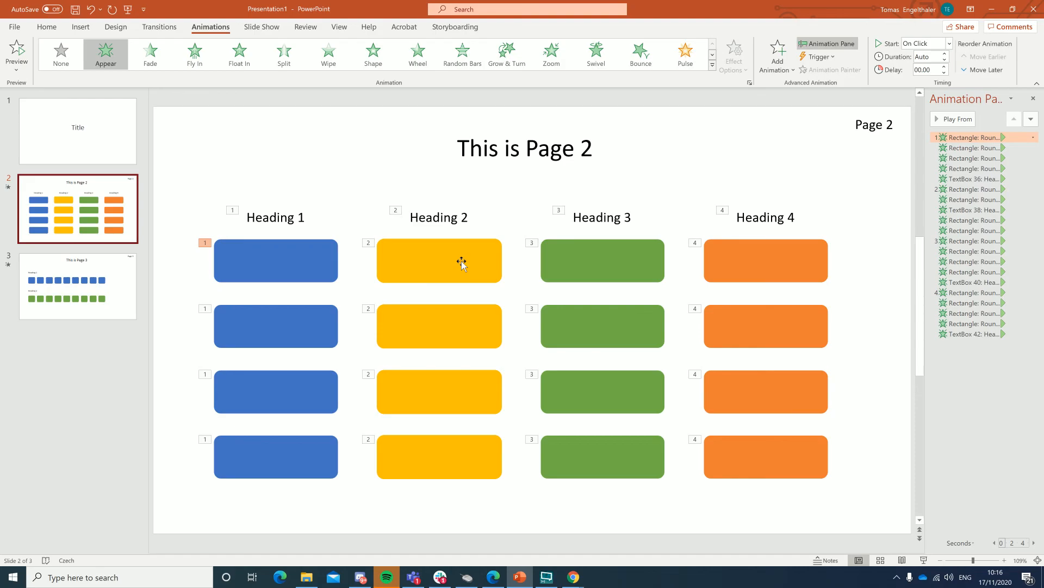
left_click(268, 260)
left_click(253, 328)
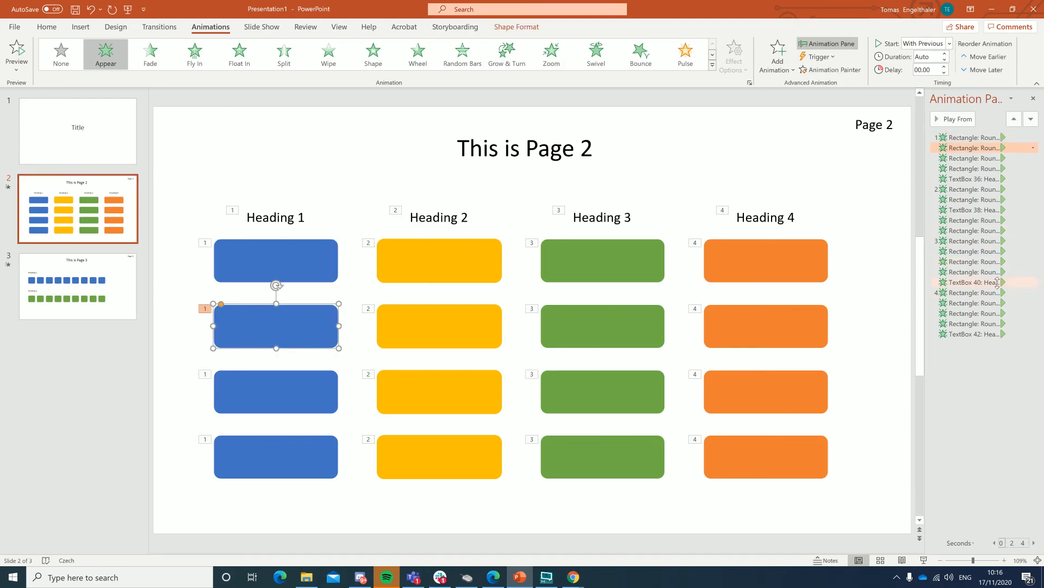
left_click(438, 495)
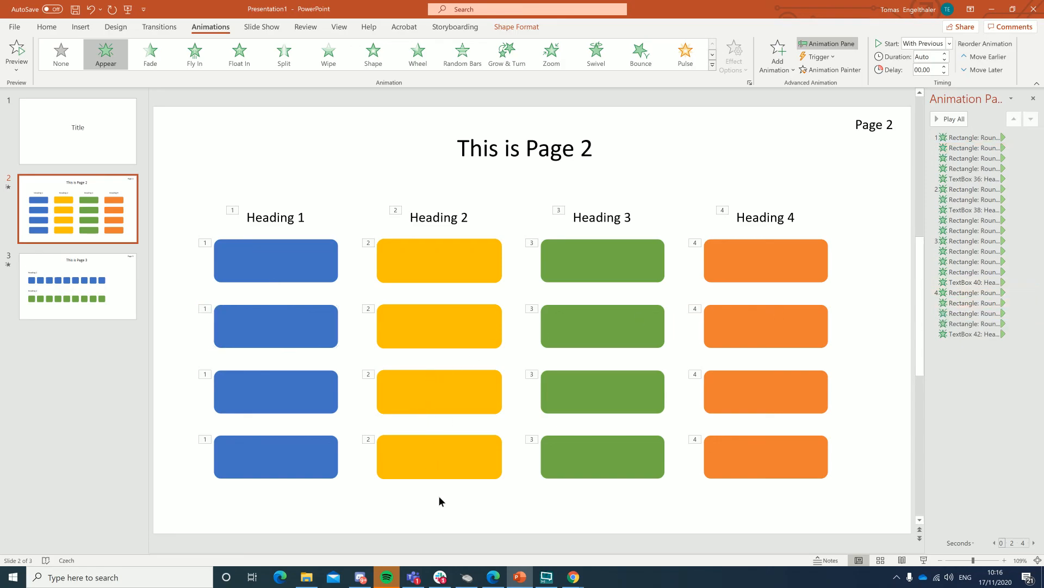
Set the animations of the lower two orange rectangles and the Heading 4 text on slide 2 to Start On Click.
left_click_drag(974, 314, 960, 335)
right_click(961, 335)
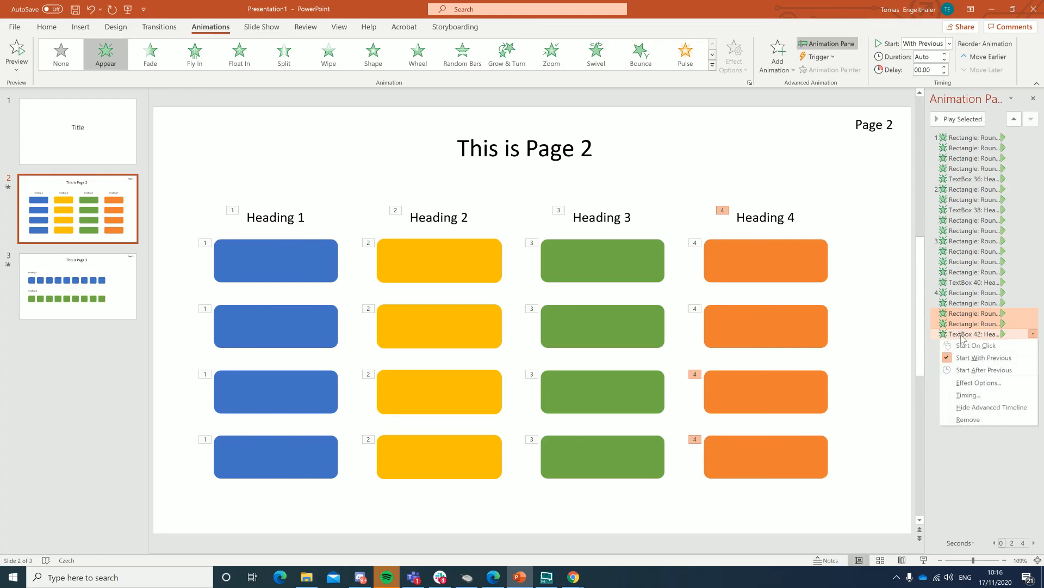
left_click(974, 345)
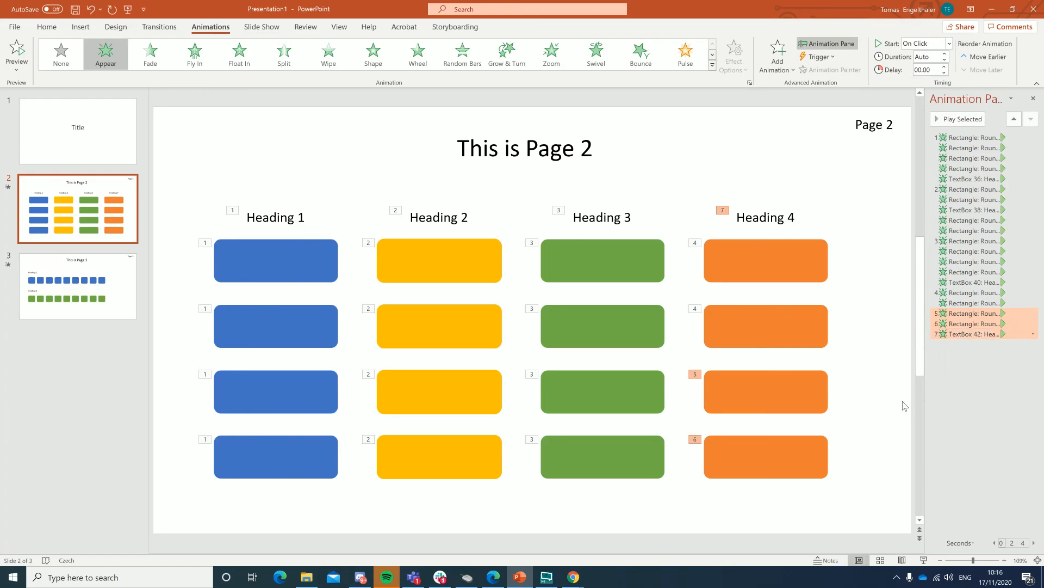
left_click(885, 405)
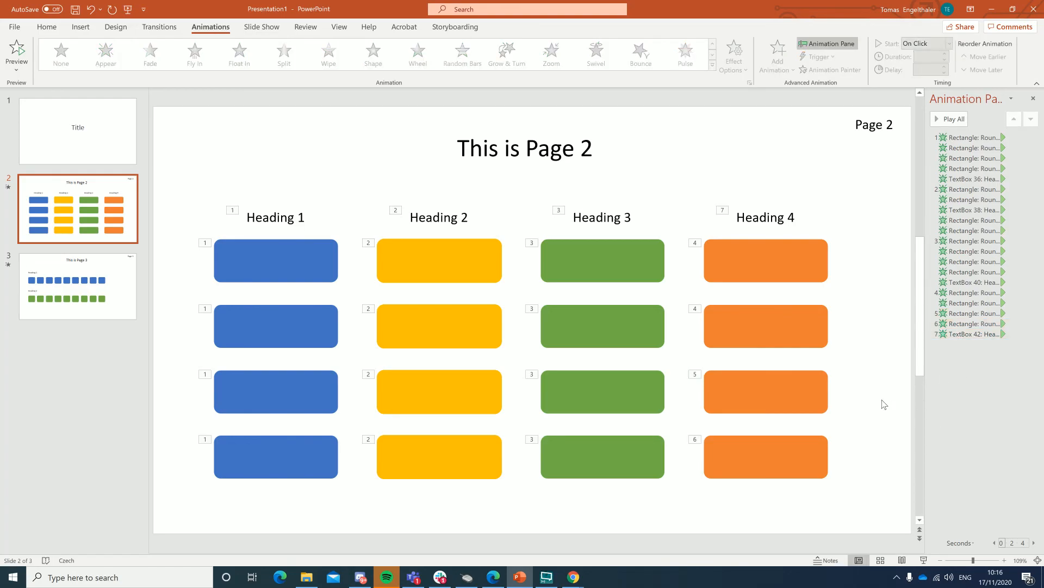